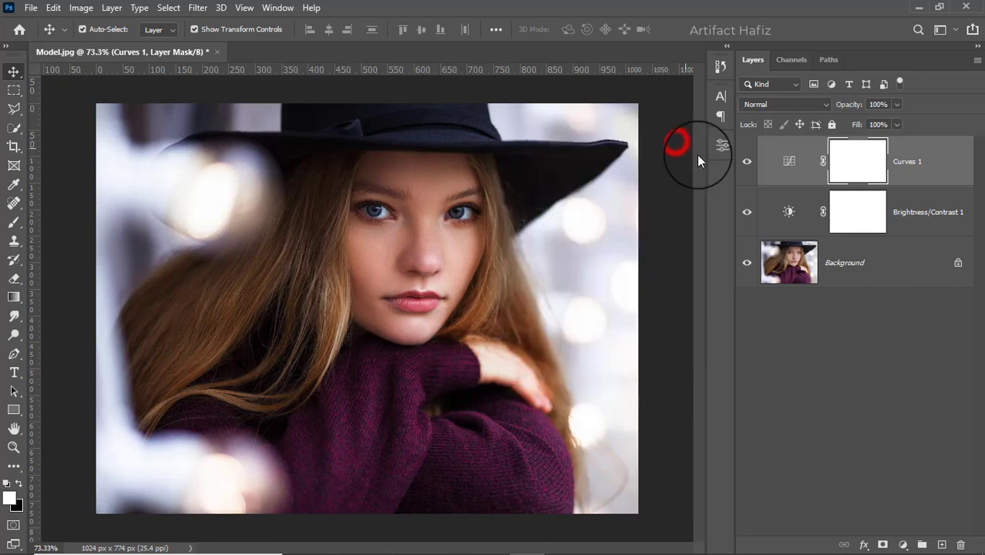
Lower the opacity of the Brightness/Contrast 1 adjustment layer to 80%
click(745, 163)
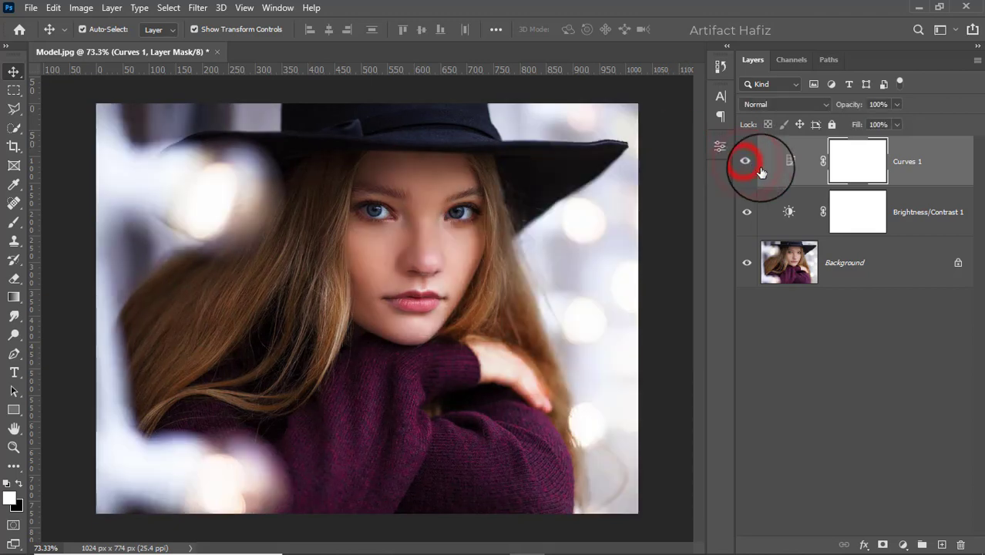
click(912, 216)
click(897, 104)
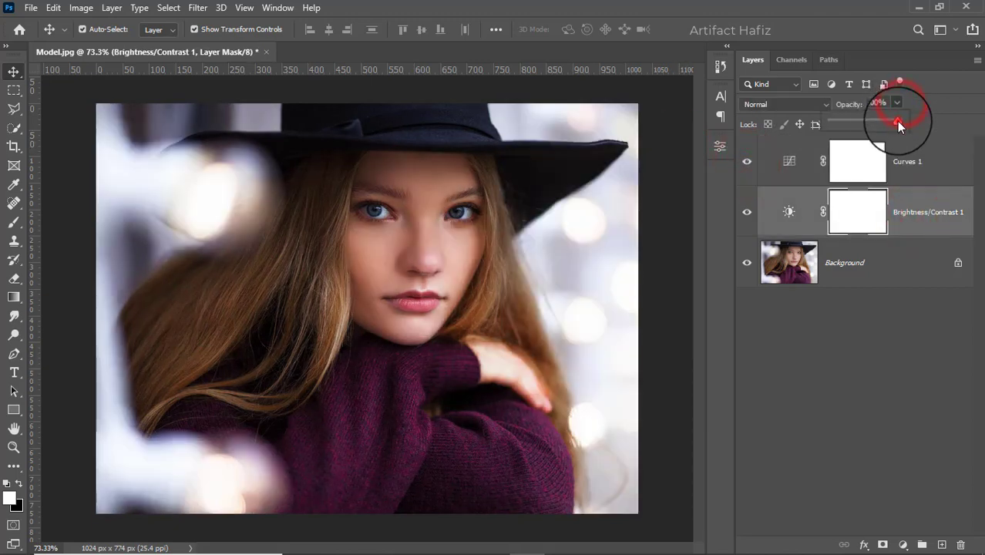
drag(897, 121, 877, 123)
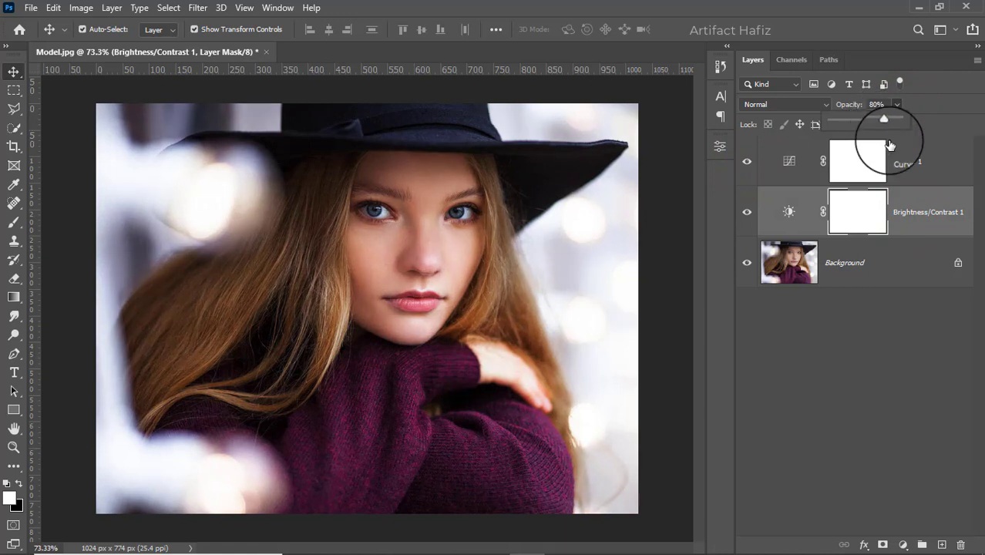
Reduce the Curves 1 adjustment layer's opacity to 80%
click(908, 161)
click(897, 103)
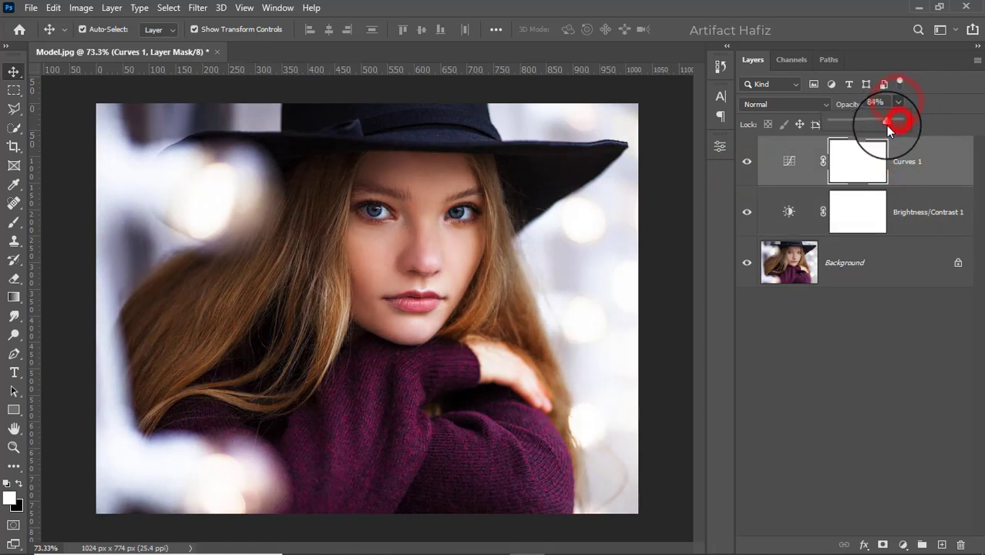
drag(886, 125, 888, 135)
click(924, 161)
drag(925, 162, 938, 238)
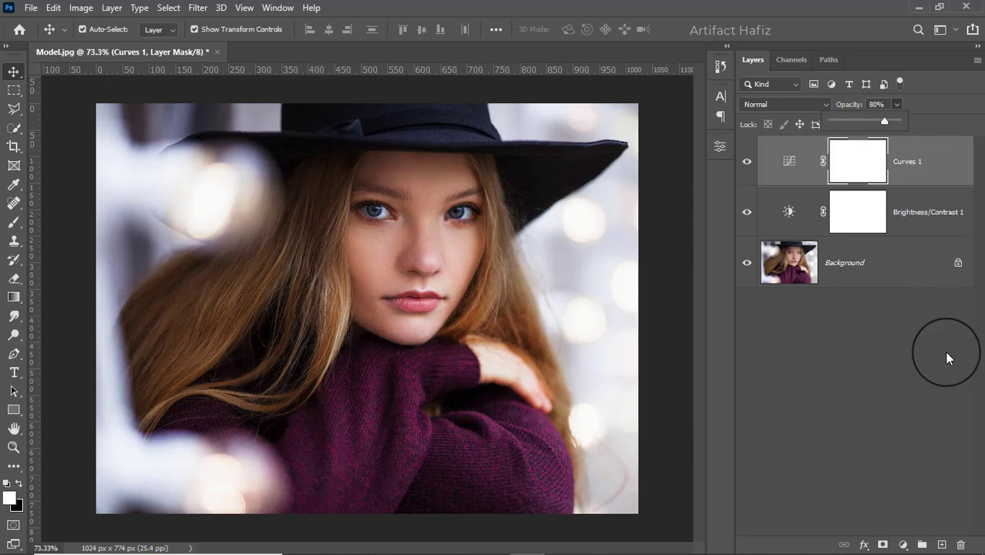
Add a Color Lookup adjustment layer above Curves 1 using the 3DLUT file Fuji F125 Kodak 2395 (by Adobe).cube
click(902, 544)
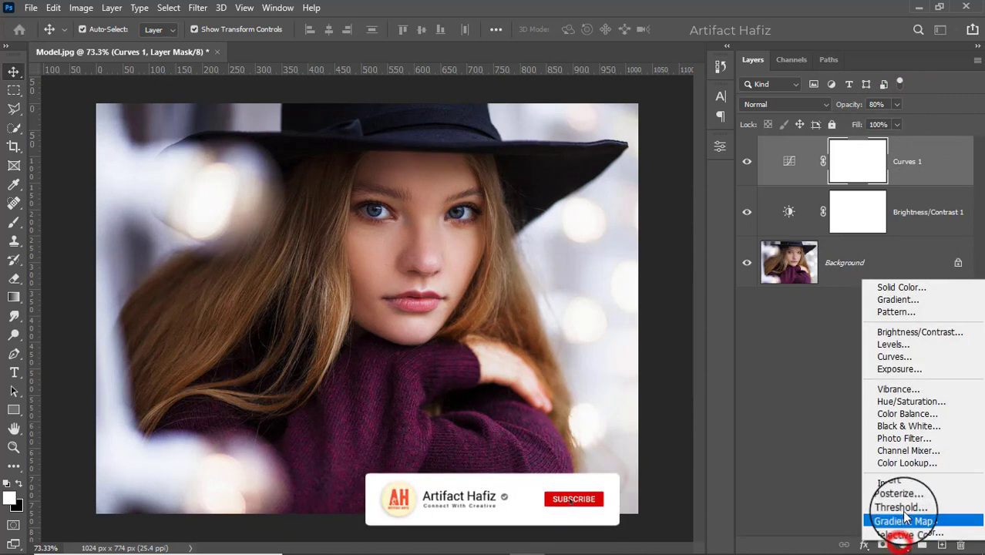
click(901, 463)
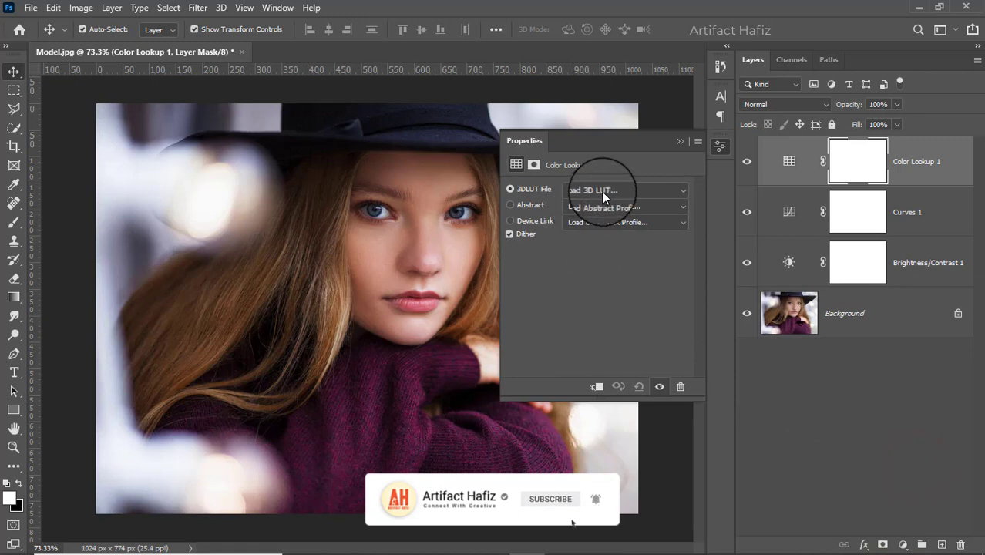
click(601, 191)
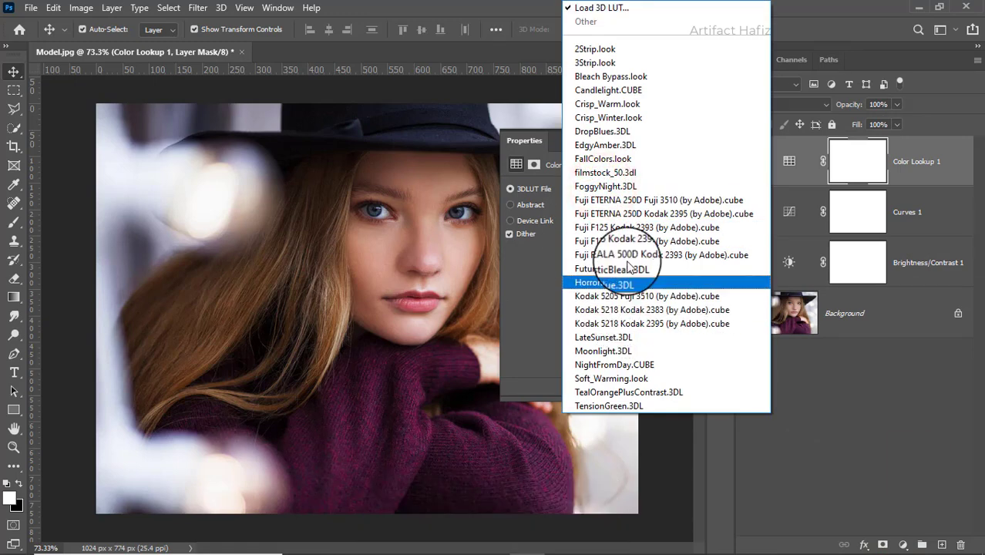
click(627, 241)
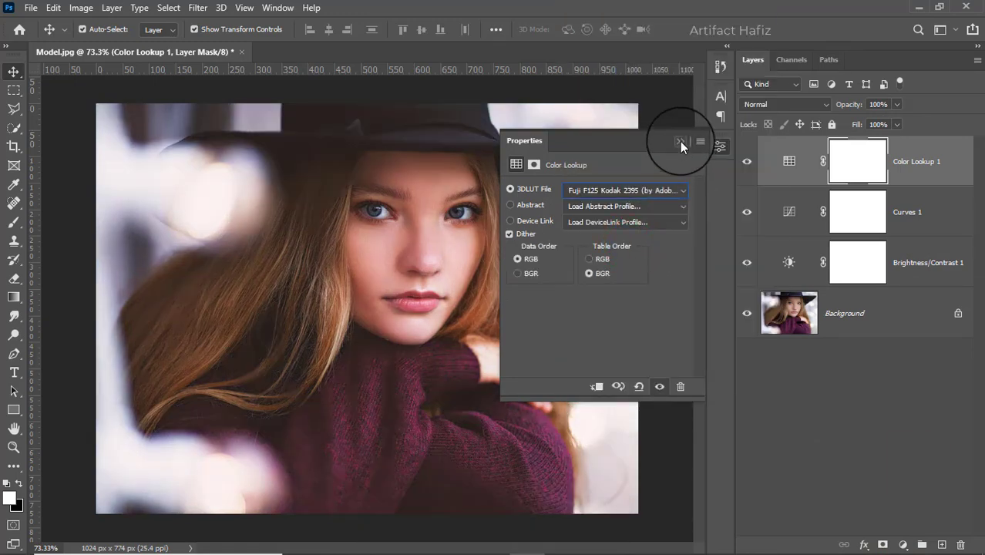
click(680, 141)
Set the Color Lookup 1 layer's opacity to 20% and compare the portrait with and without it
click(897, 104)
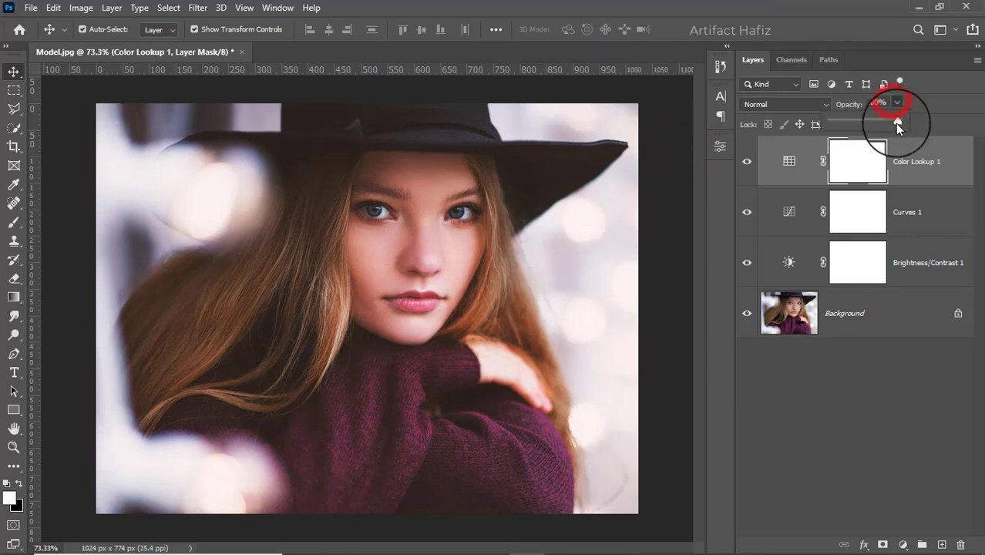
drag(896, 123, 836, 126)
click(903, 150)
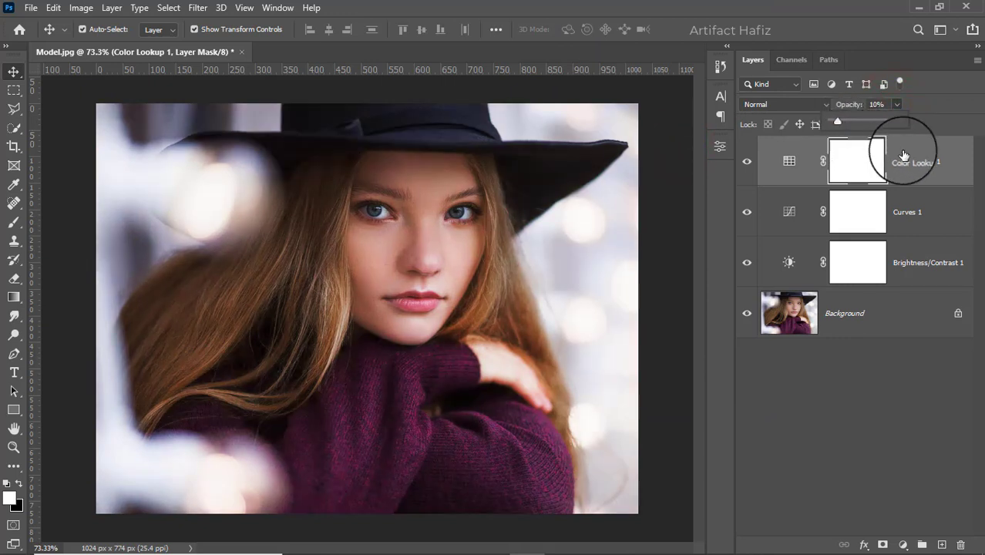
click(747, 161)
click(746, 160)
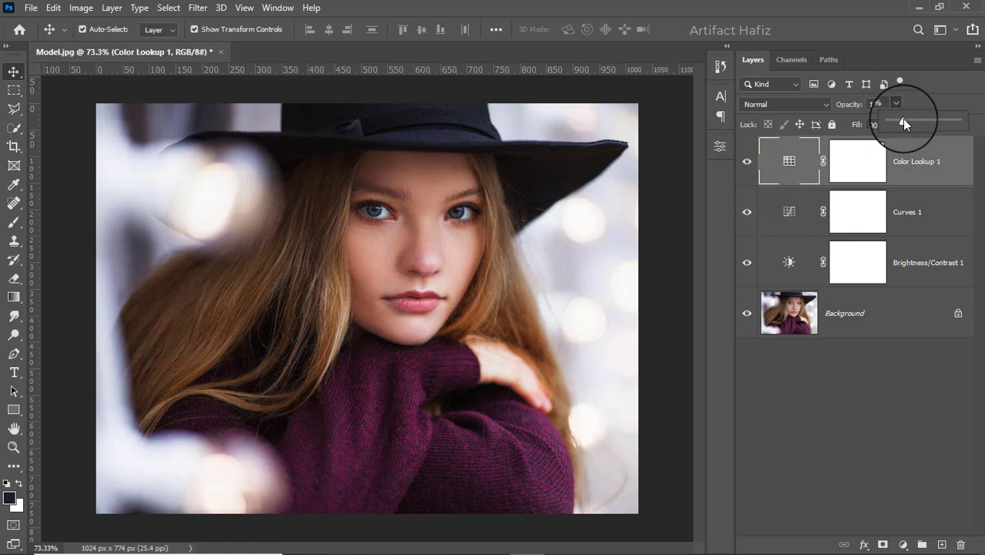
click(908, 151)
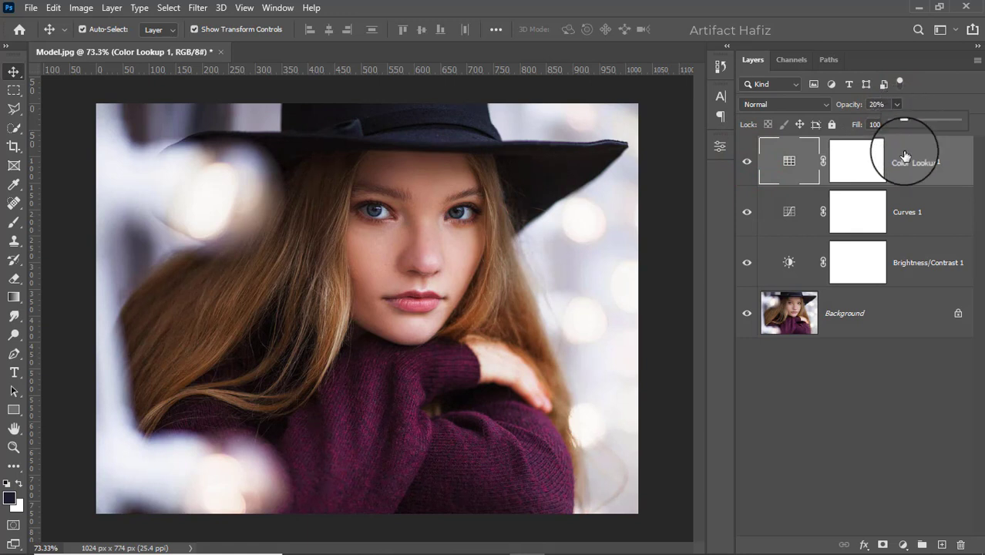
click(746, 163)
click(746, 163)
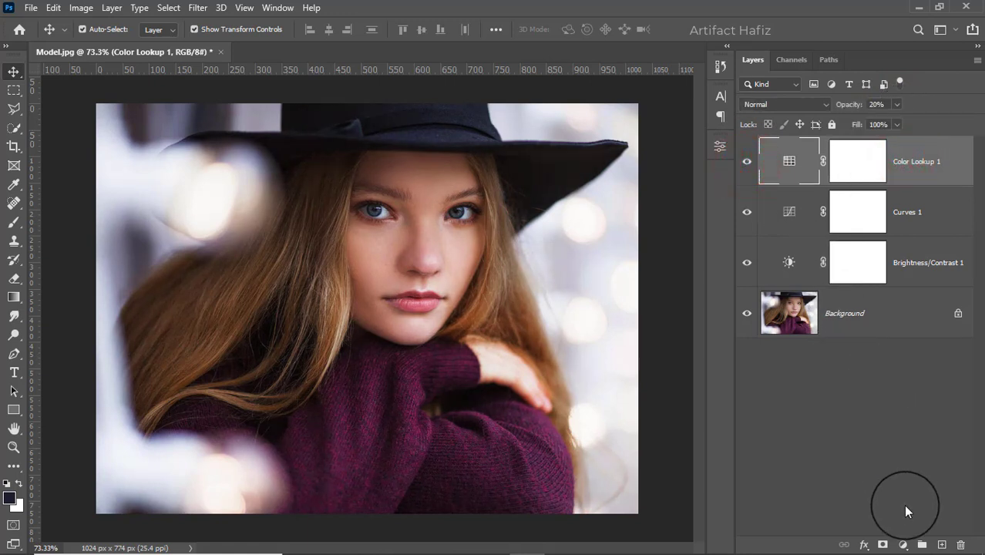
Add a second Color Lookup adjustment layer on top using the 3DLUT file Soft_Warming.look
click(904, 545)
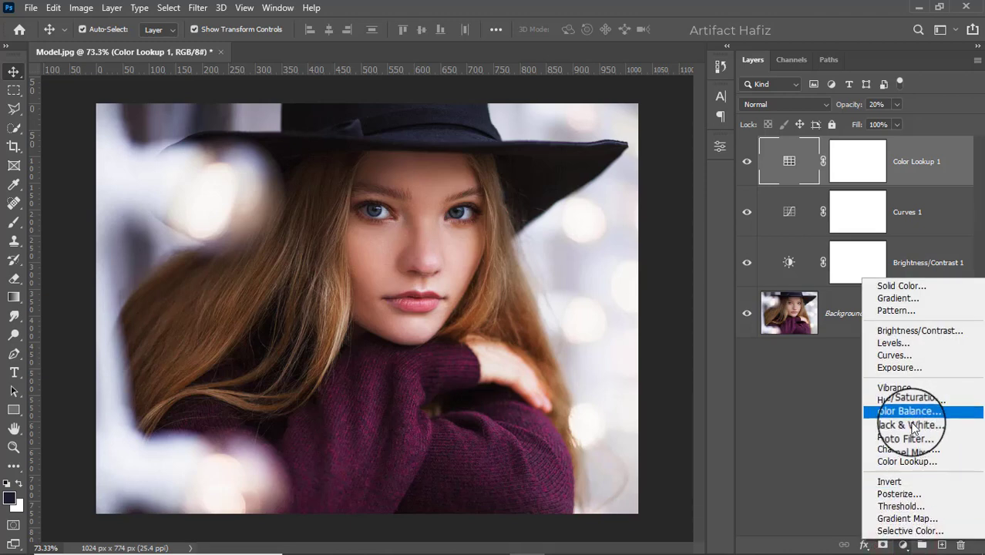
click(917, 461)
click(605, 189)
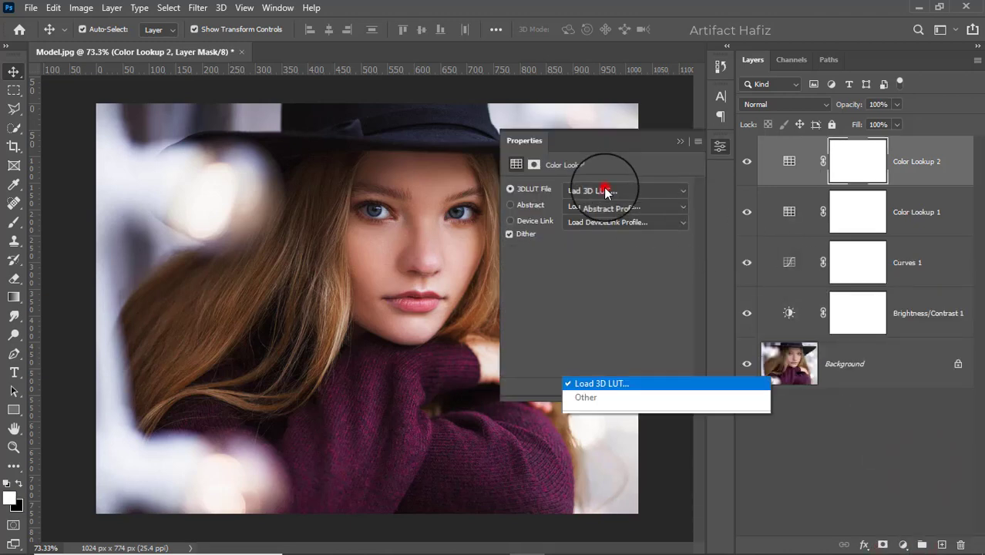
click(607, 378)
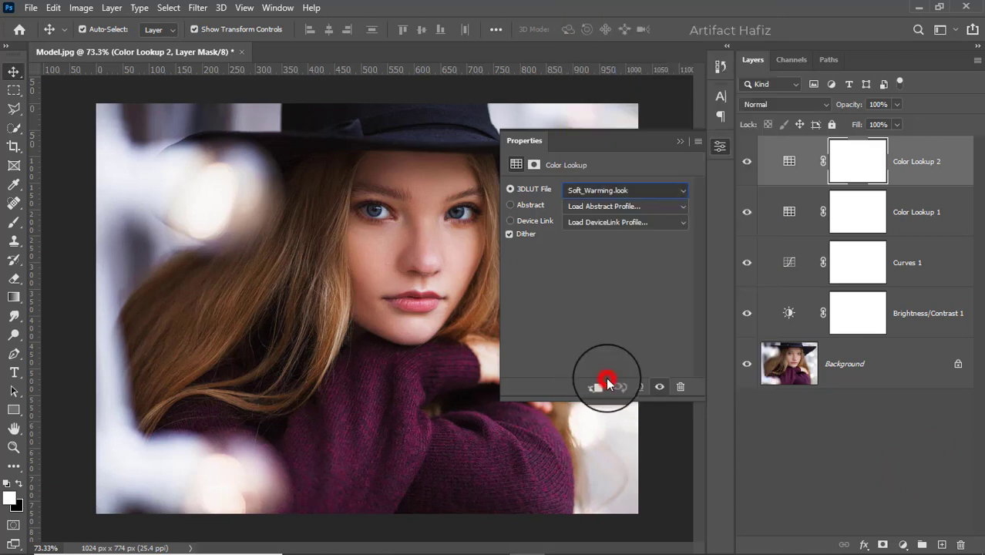
click(679, 140)
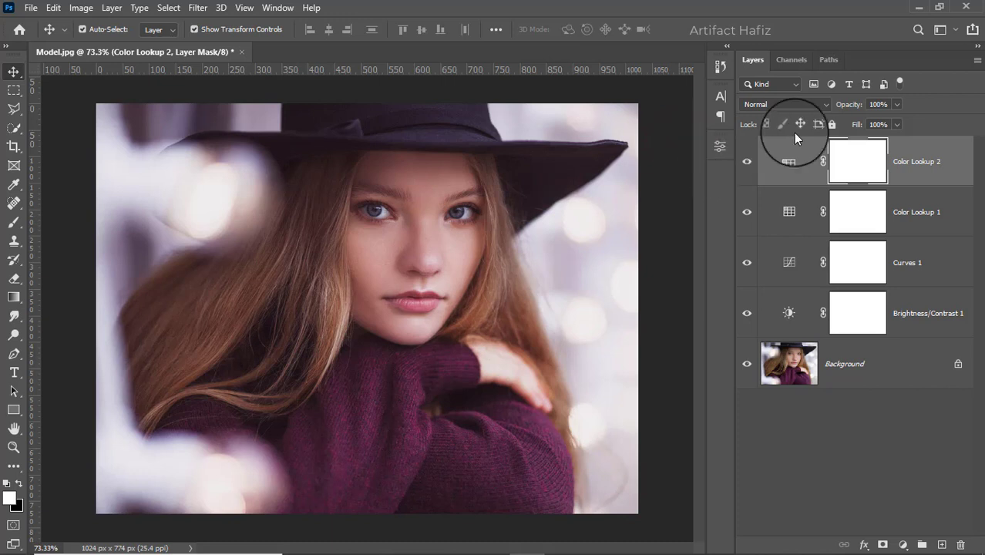
Set the opacity of the Soft_Warming Color Lookup layer to 73%
click(899, 106)
drag(900, 121, 881, 121)
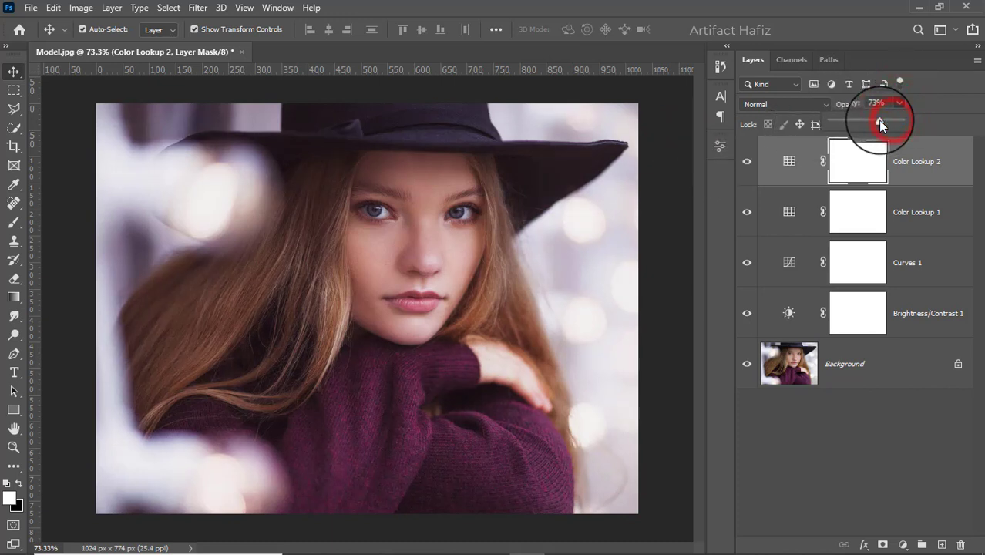
click(913, 157)
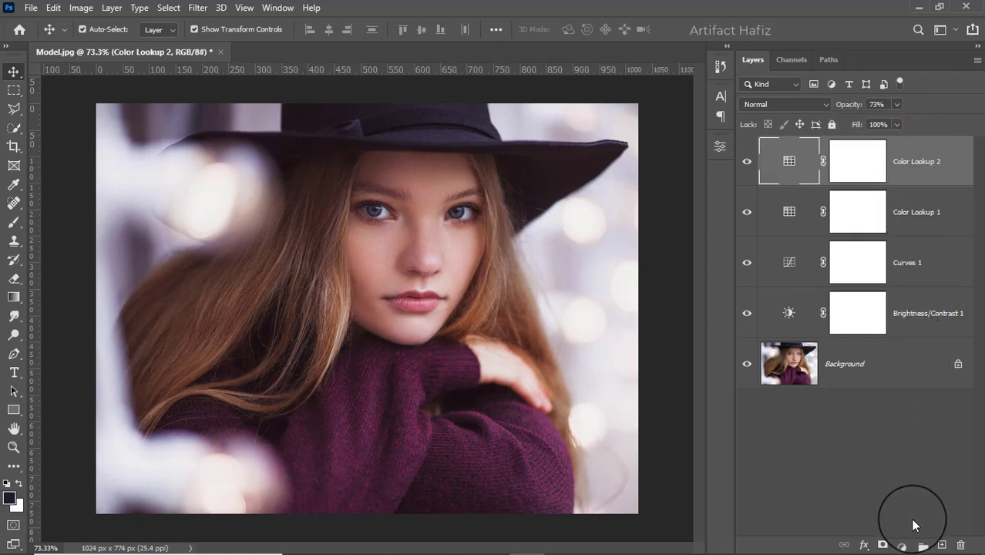
Add a Levels adjustment layer on top with the white input level at 248 and the black input level at 5
drag(903, 544, 893, 348)
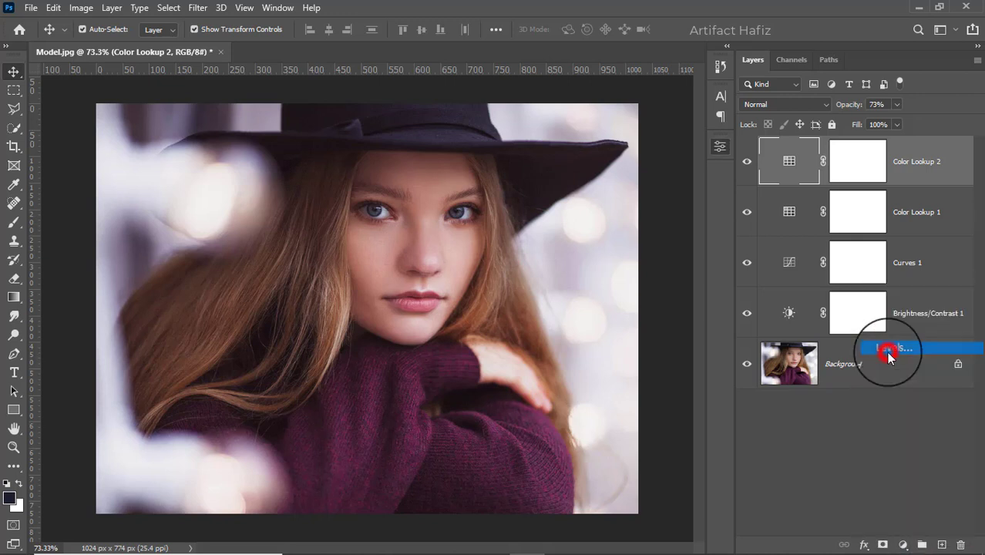
drag(684, 292, 681, 295)
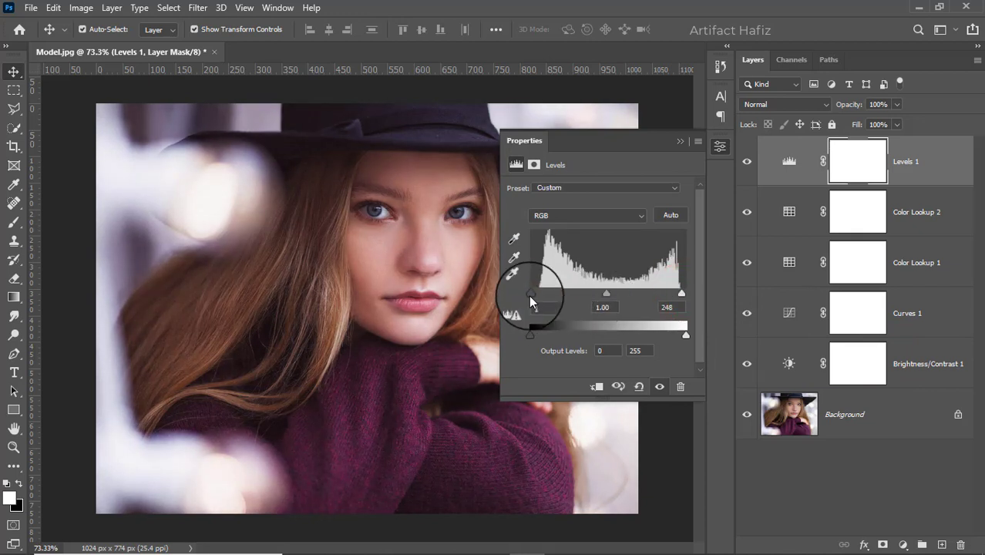
drag(529, 295, 533, 294)
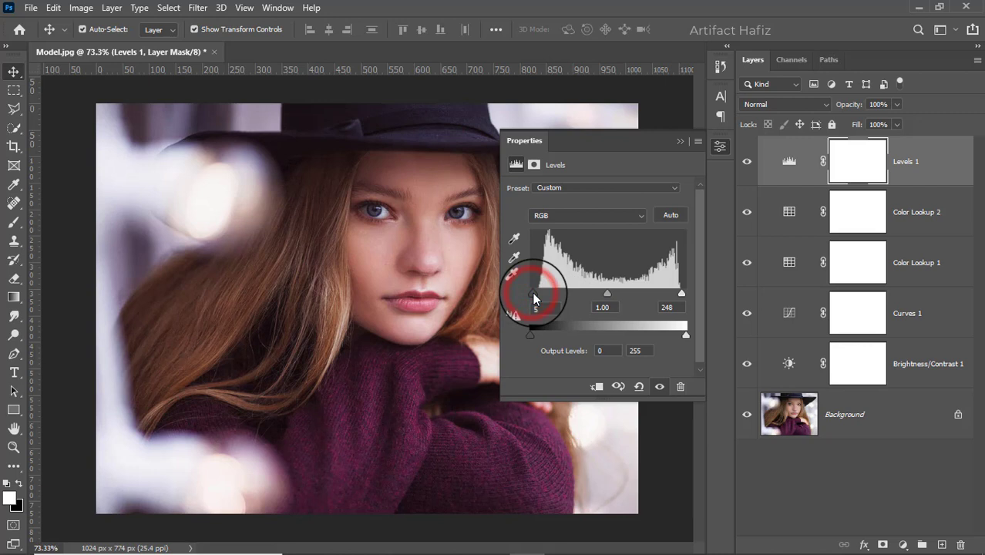
click(675, 141)
click(786, 161)
click(942, 158)
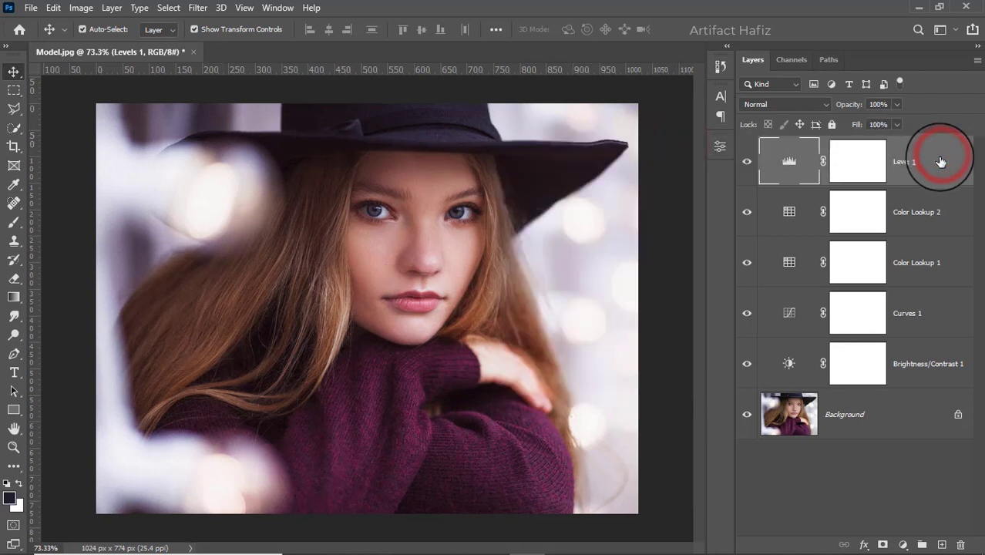
Stamp all visible layers into a new top layer and convert it for smart filters
key(ctrl+alt+shift+e)
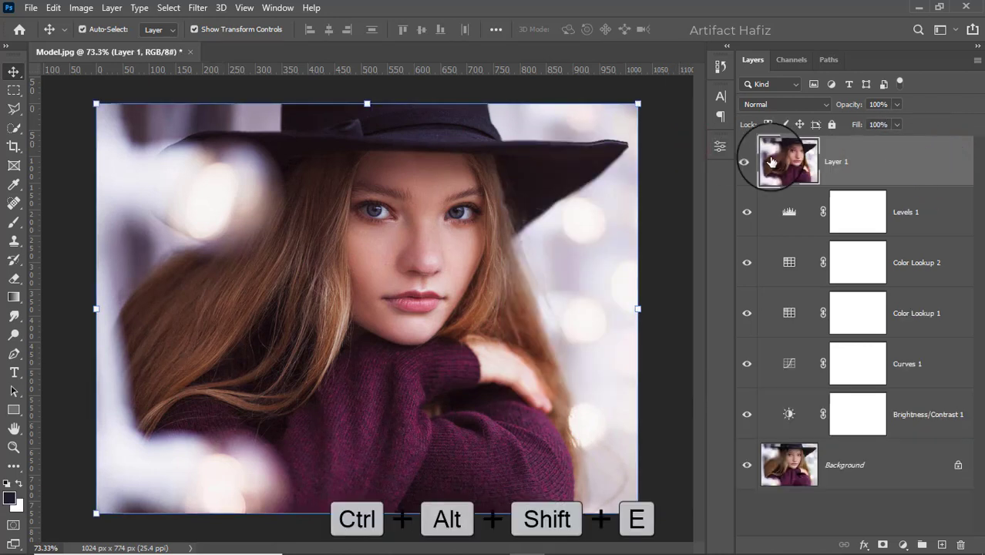
click(198, 8)
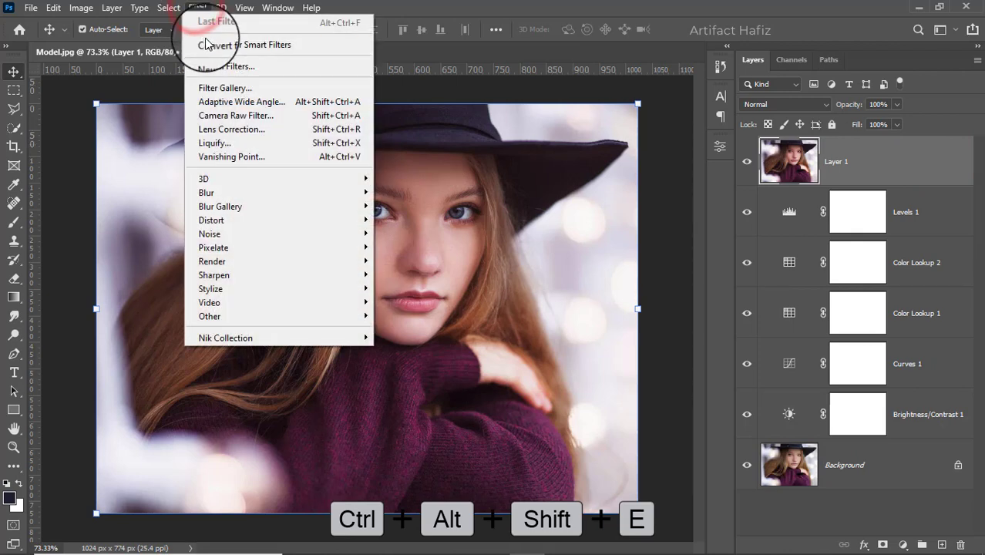
click(202, 45)
Open the Camera Raw Filter on the stamped layer and set Exposure to -0.10, Highlights to -20, Shadows to +5 and Whites to +41
click(199, 8)
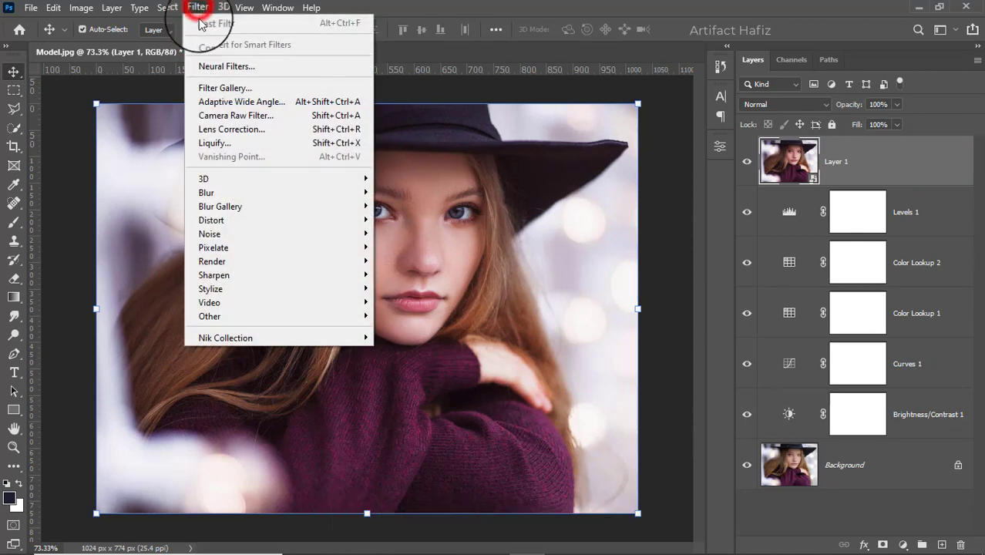
click(230, 115)
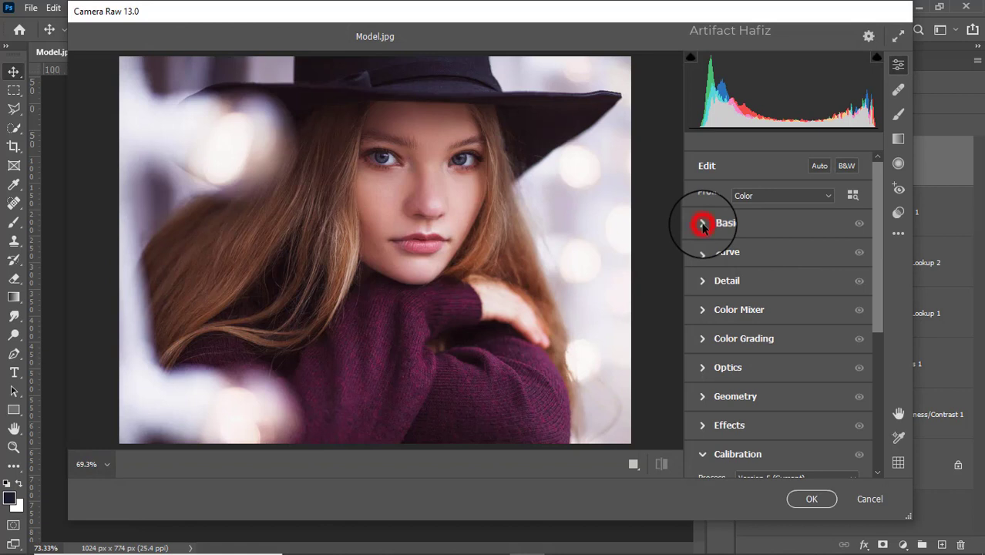
click(702, 225)
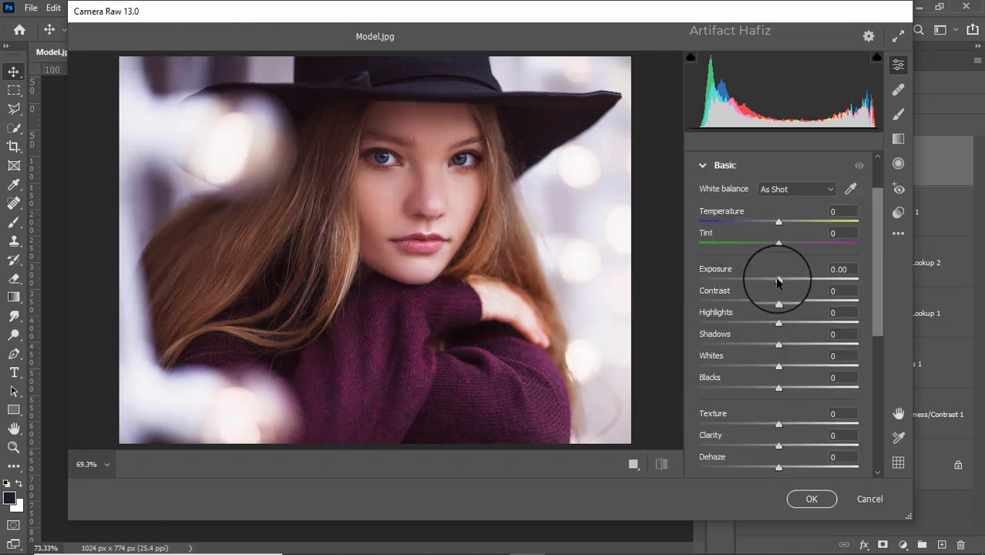
drag(777, 282, 775, 286)
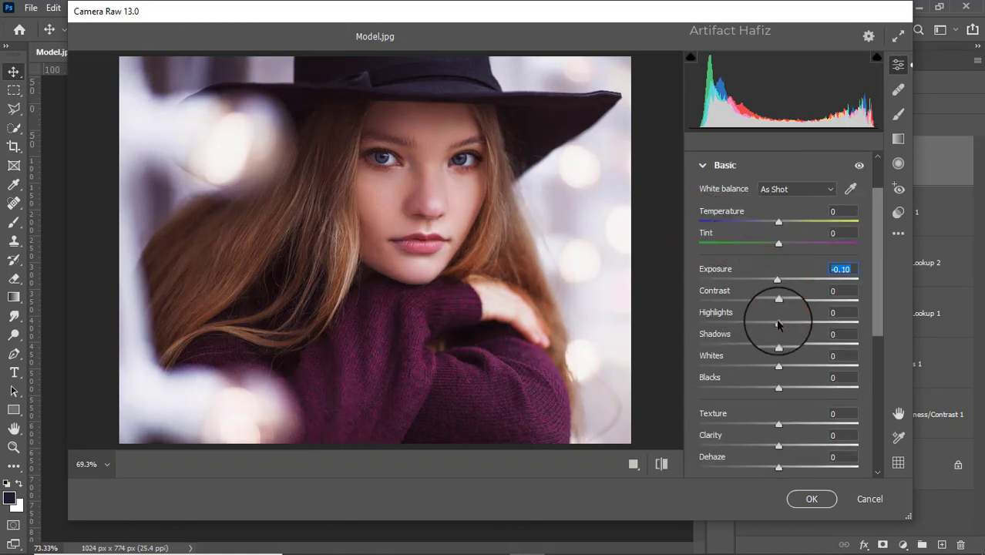
drag(777, 321, 814, 364)
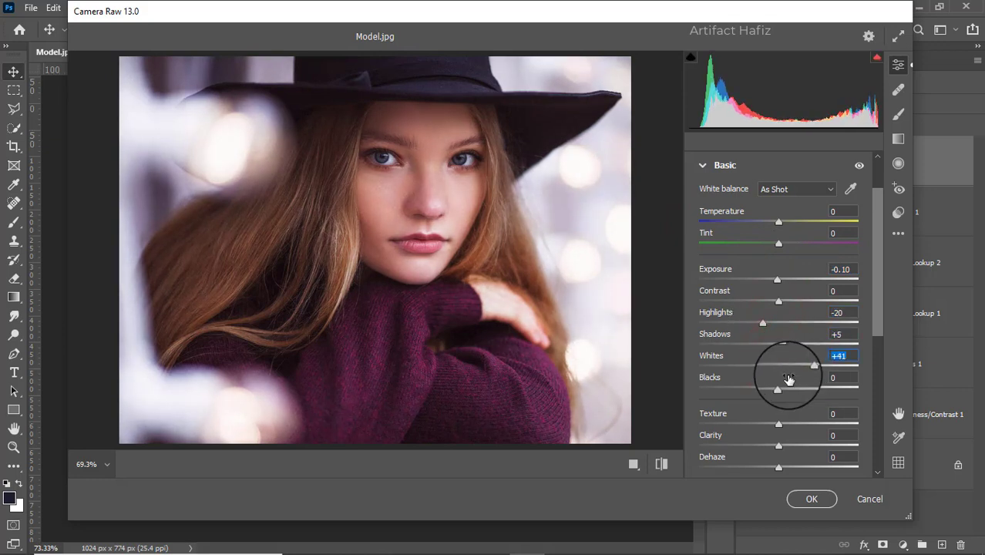
Set Blacks to +9, Texture to -4 and Clarity to +5 in the Basic adjustments
click(773, 392)
click(775, 390)
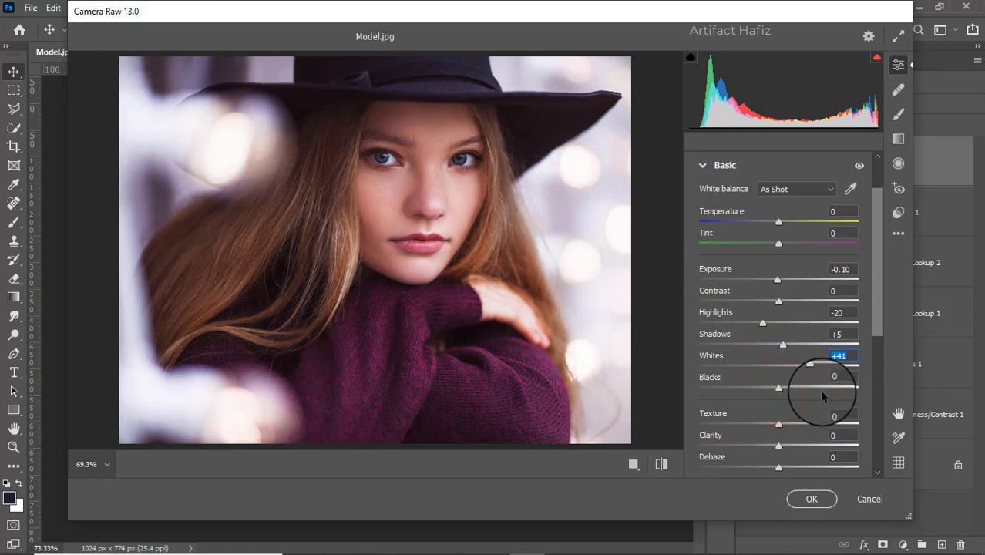
mouse_move(778, 388)
mouse_down()
mouse_move(823, 389)
mouse_move(775, 391)
mouse_up()
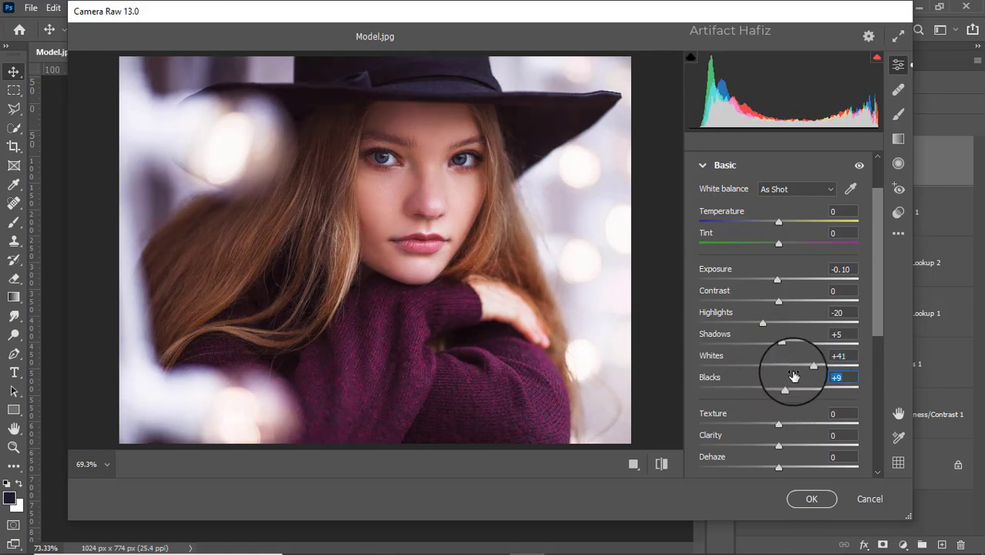
click(779, 423)
drag(779, 423, 775, 423)
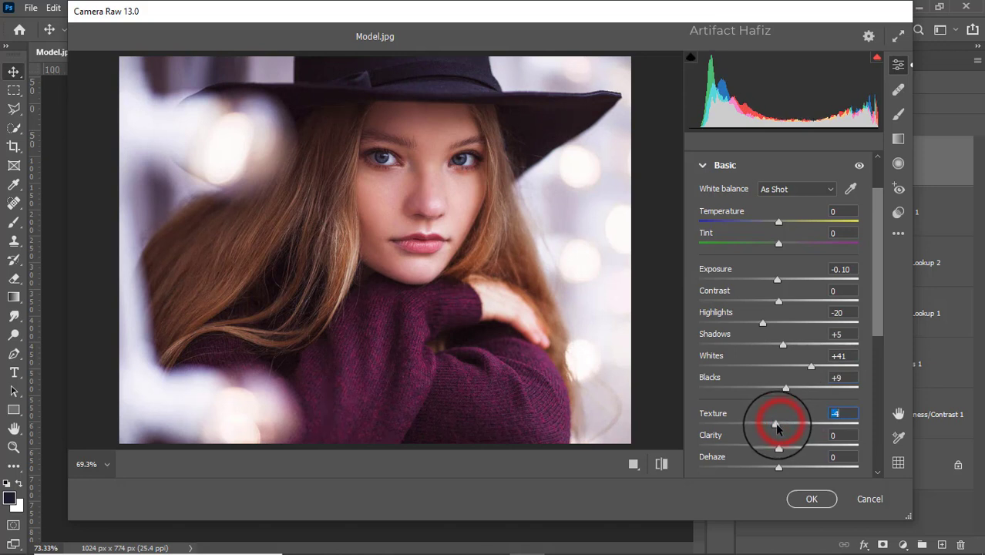
click(780, 445)
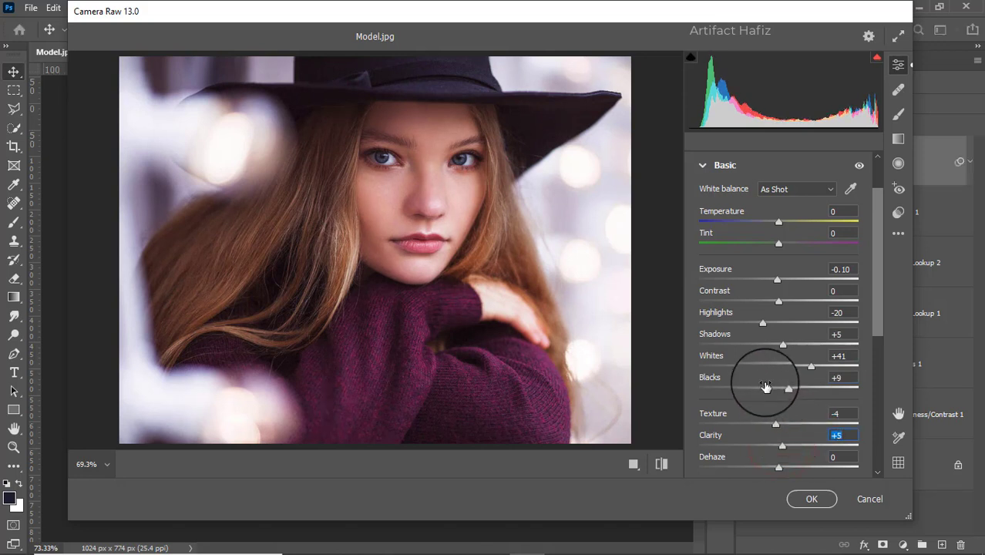
Set Dehaze to -5 and Vibrance to +4 in the Basic adjustments
scroll(767, 385, down, 3)
drag(777, 363, 774, 370)
scroll(788, 354, down, 3)
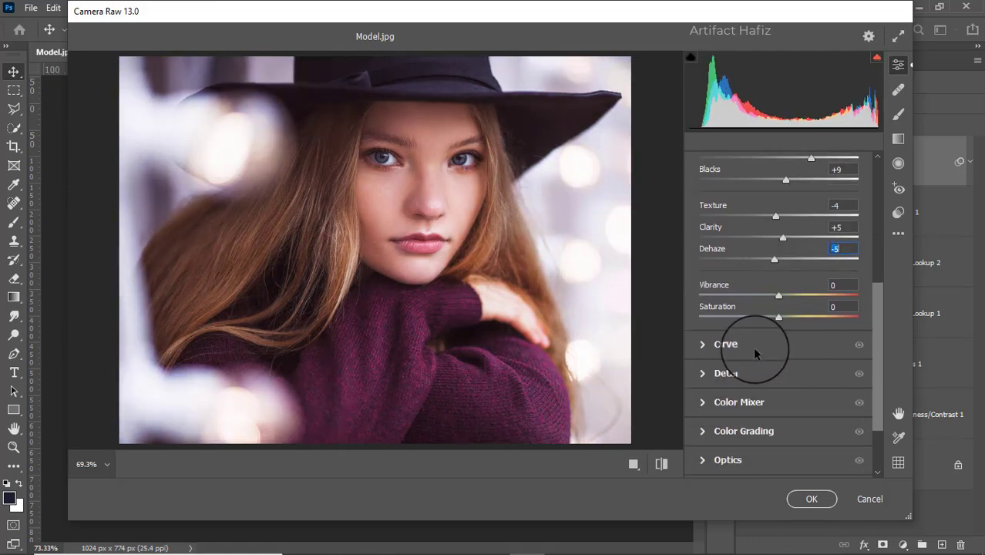
click(780, 295)
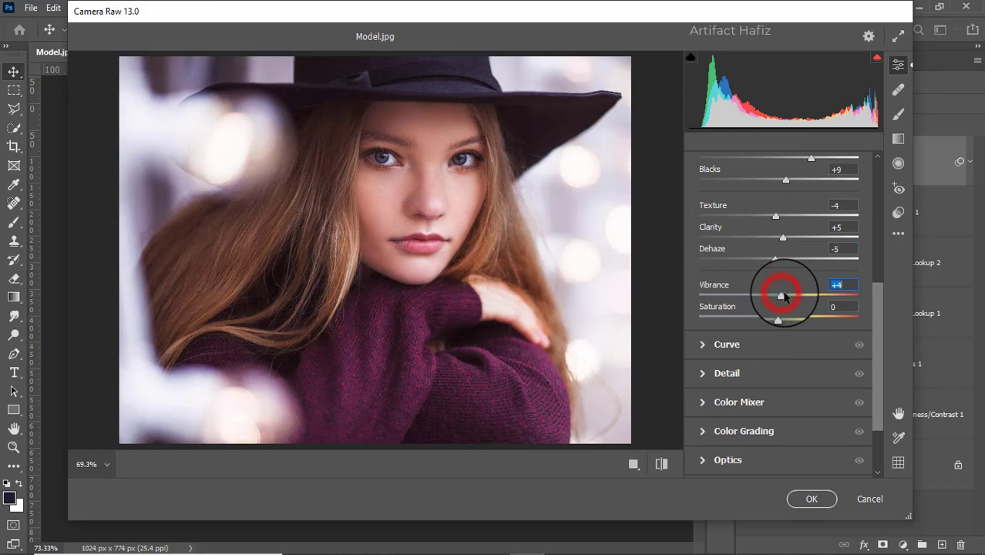
Add two points to the main point curve, one near input 63, output 62 and one at input 193, output 198
click(715, 350)
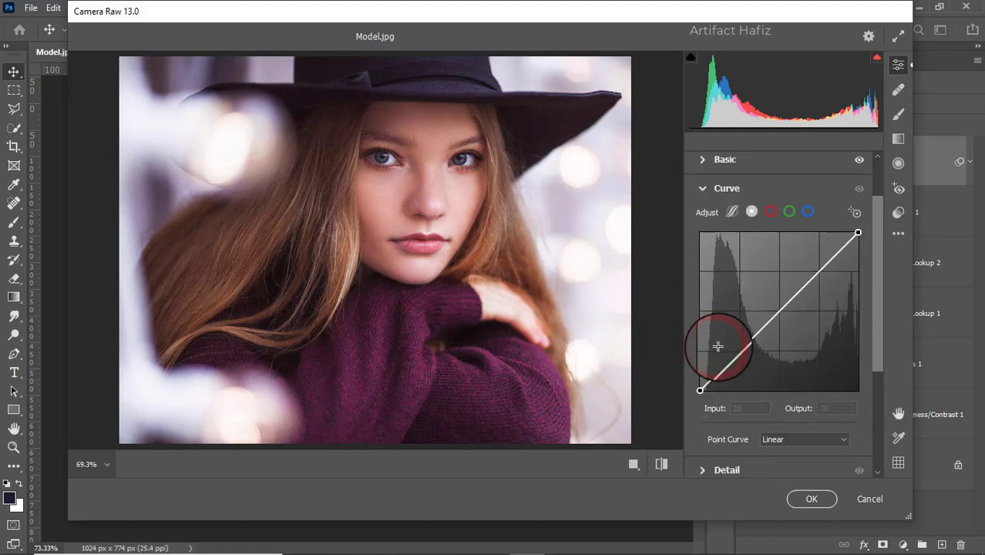
click(738, 352)
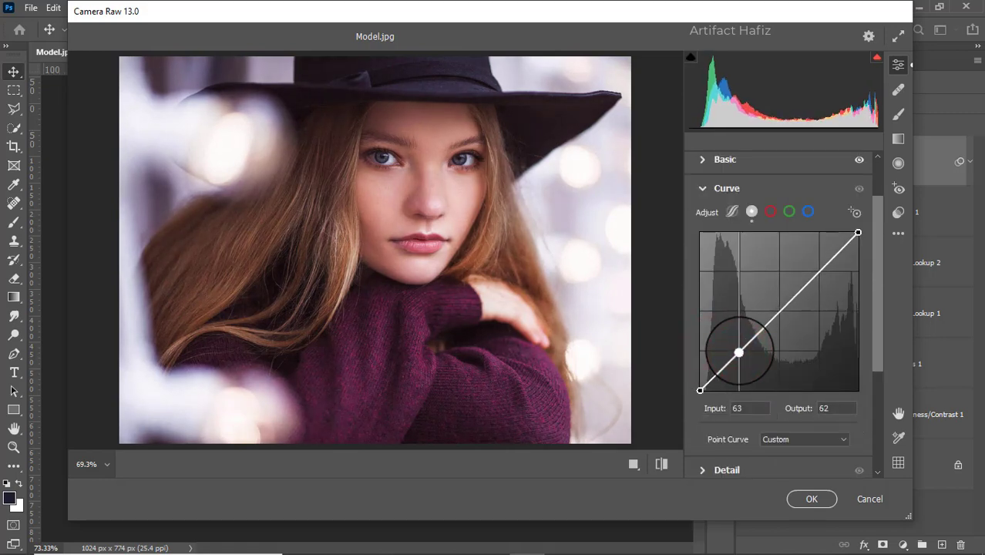
click(819, 268)
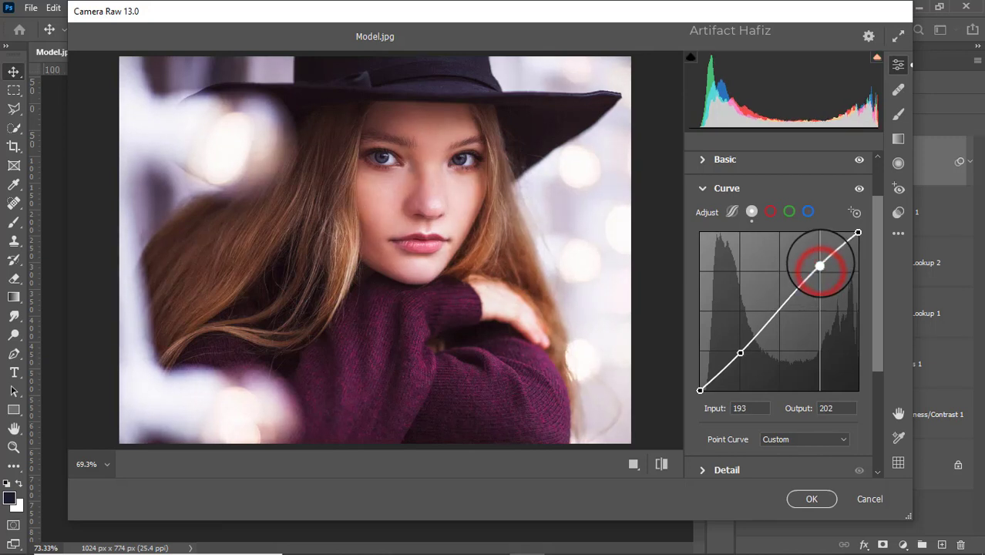
On the blue channel curve, raise the black point and add points at input 59, output 68 and input 186, output 185
click(806, 213)
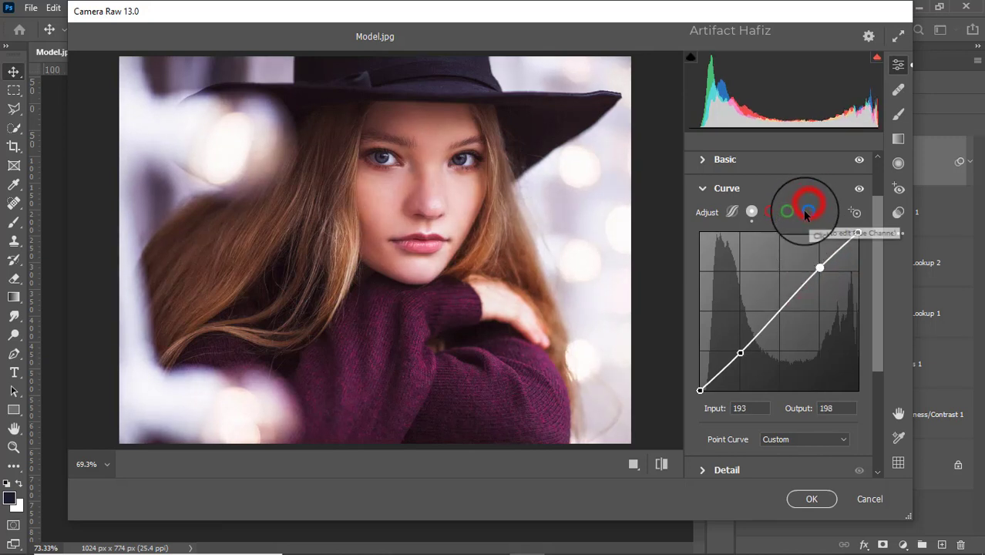
click(699, 390)
drag(699, 390, 737, 348)
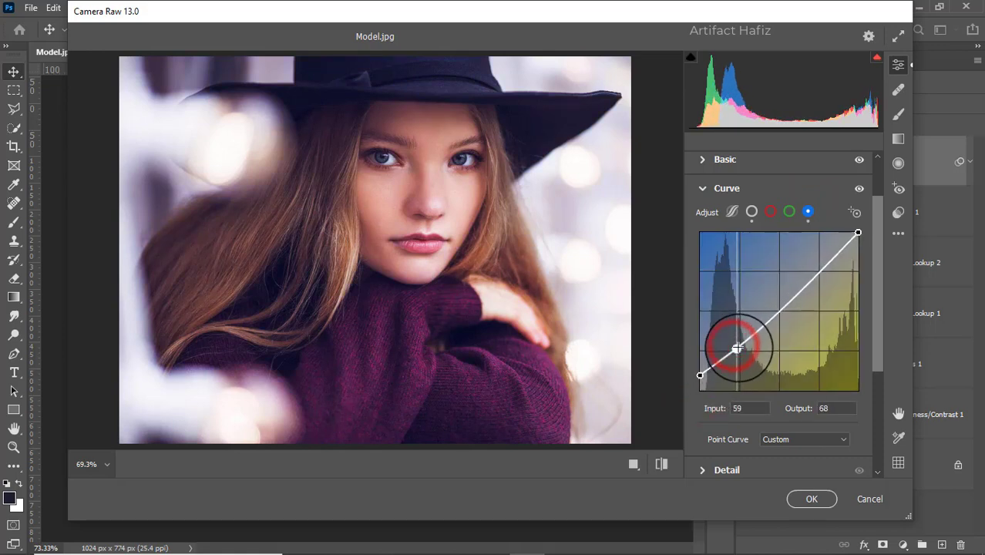
click(814, 276)
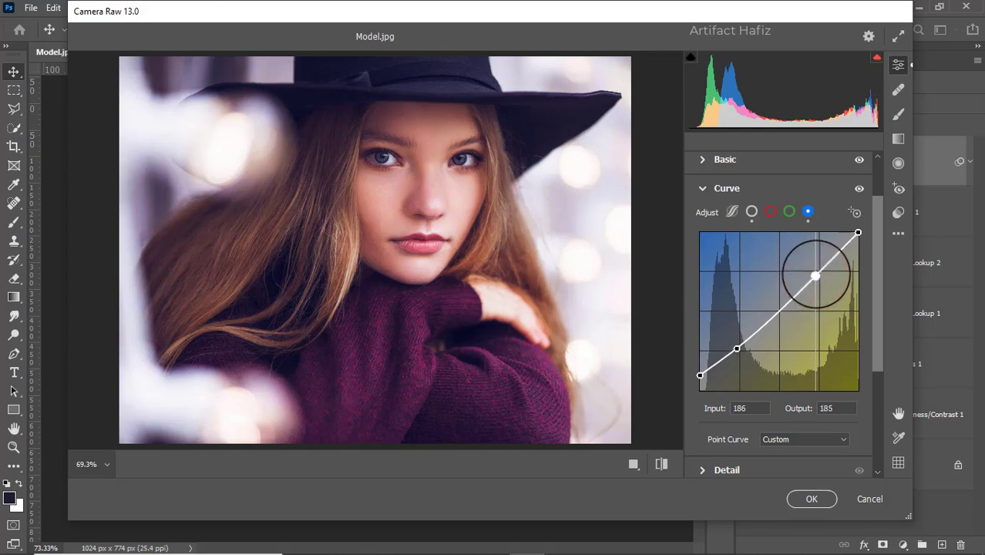
Set Sharpening, Noise Reduction and Color Noise Reduction to 10 each in the Detail adjustments
scroll(786, 320, down, 3)
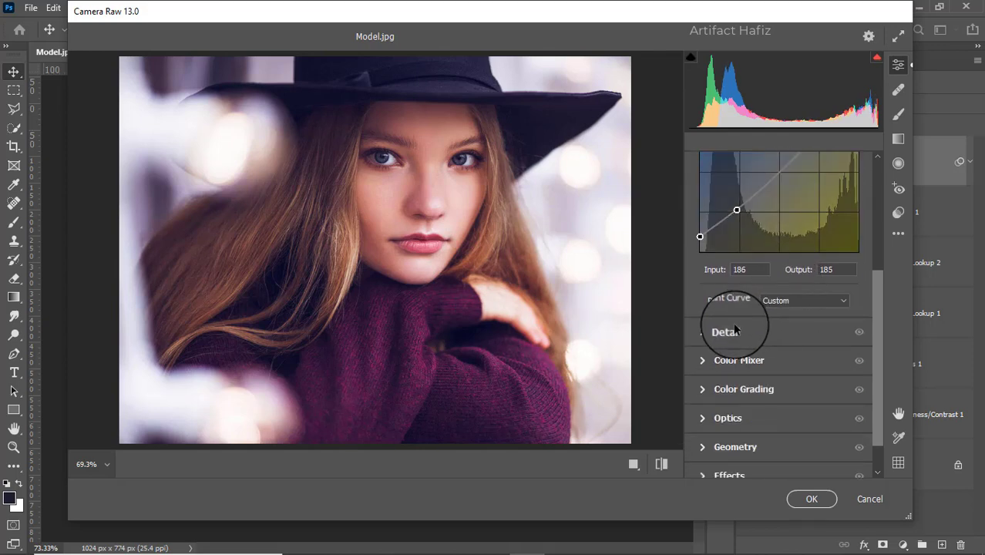
click(734, 329)
click(710, 314)
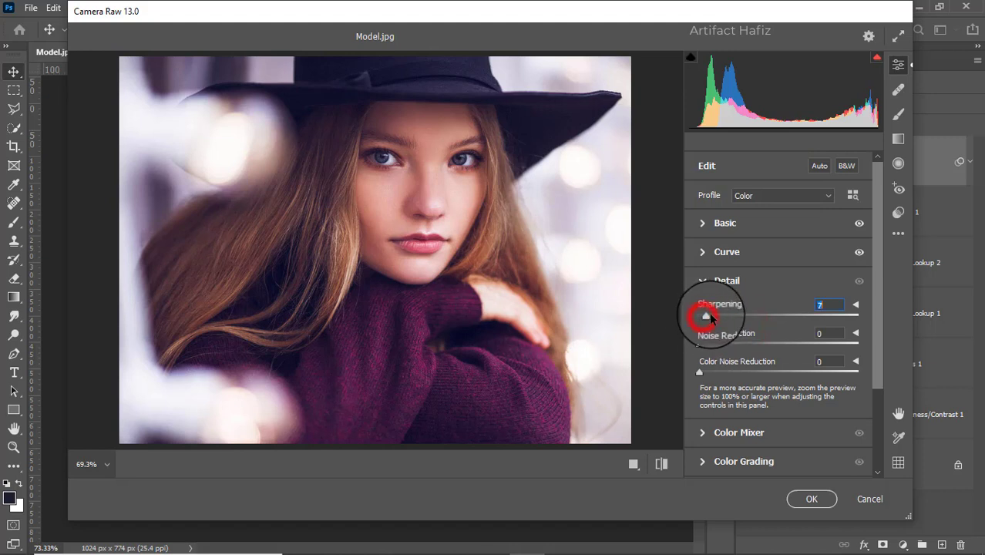
drag(709, 312, 713, 376)
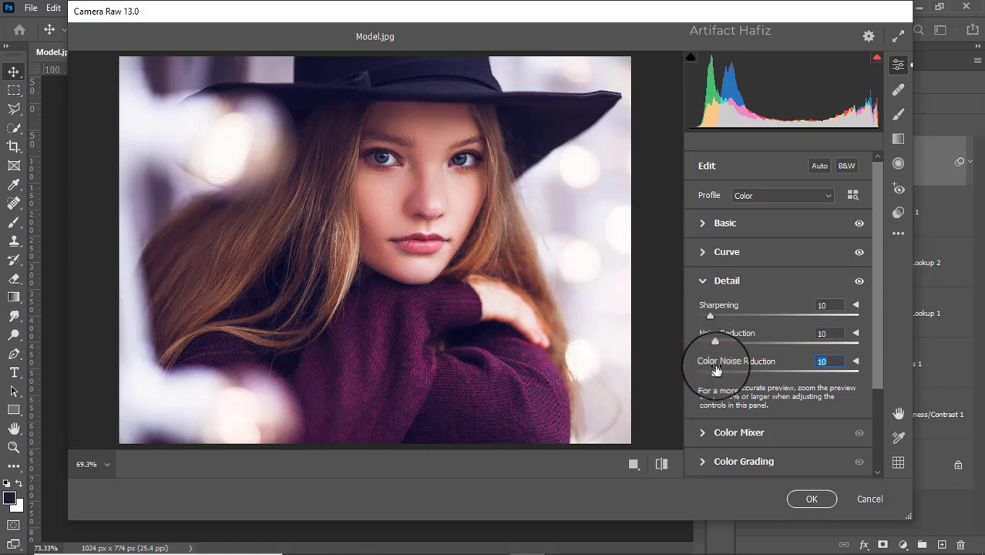
Set the Color Mixer saturation to Reds +35, Oranges -12, Yellows -15, Greens +15, Aquas +16, Blues +11, Purples +6 and Magentas +4
scroll(713, 369, down, 2)
scroll(722, 362, down, 1)
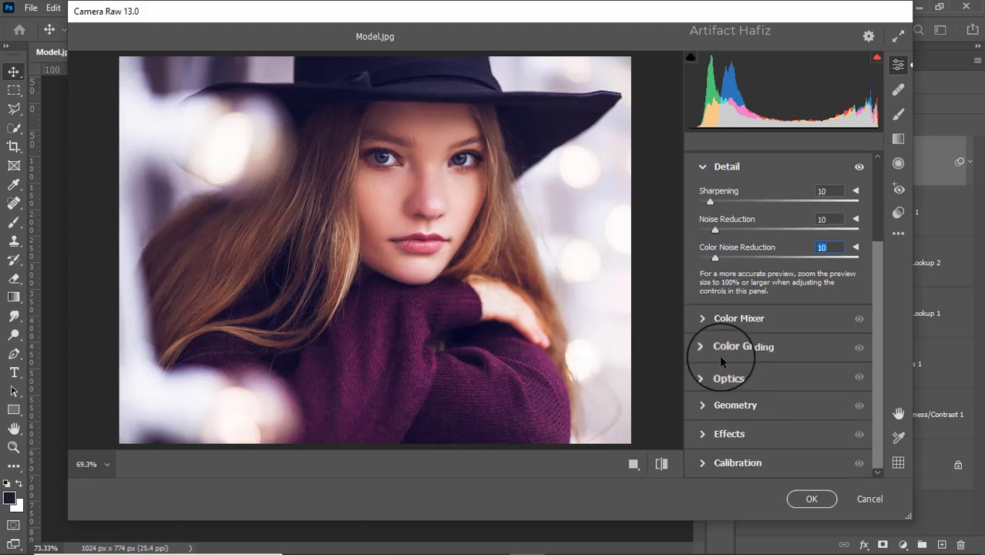
click(723, 318)
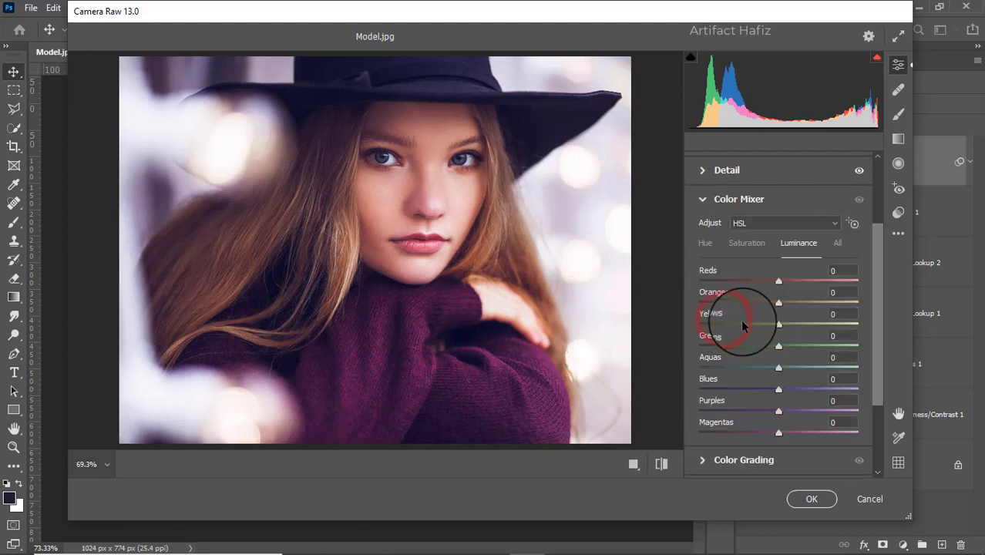
click(749, 243)
drag(776, 279, 812, 284)
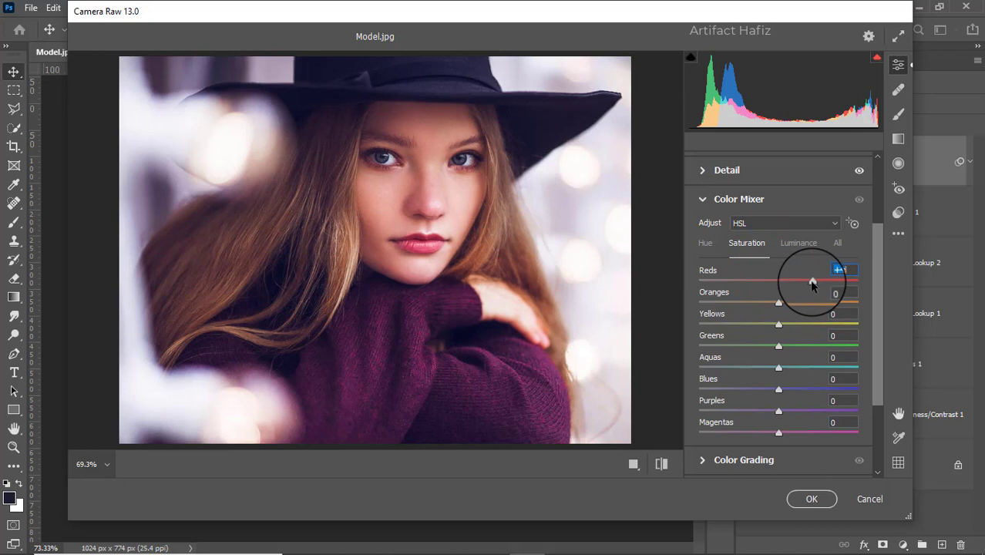
drag(777, 302, 769, 303)
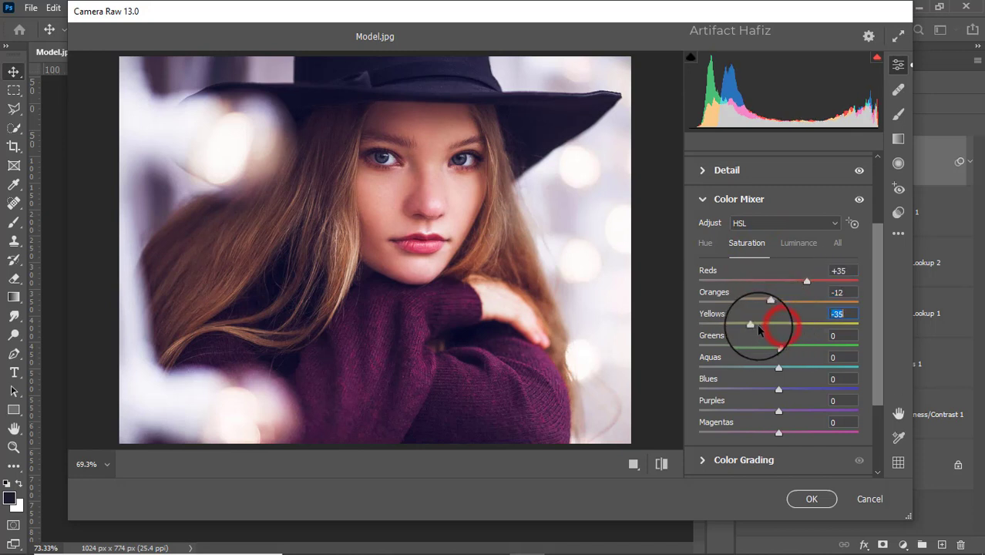
drag(778, 348, 786, 389)
drag(779, 411, 782, 436)
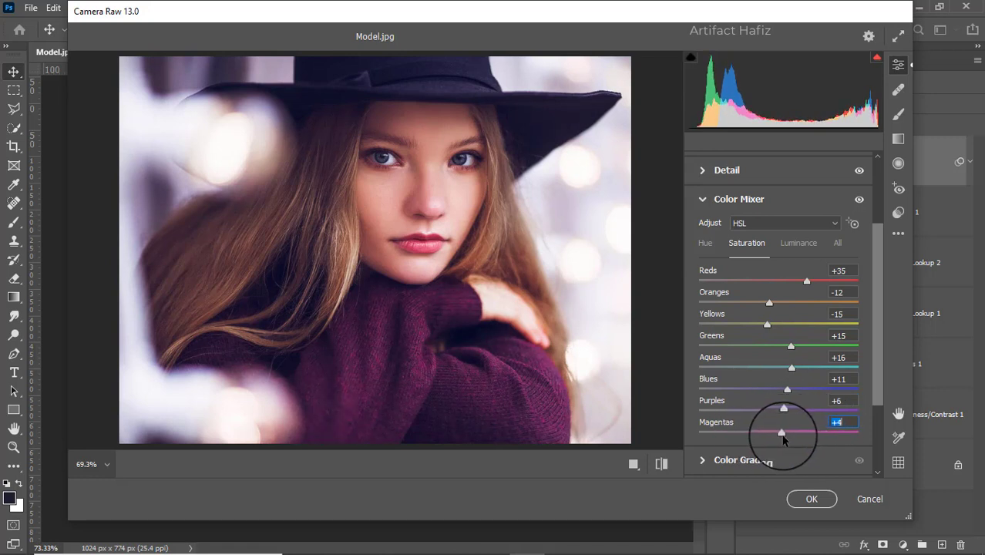
Set the Color Mixer luminance to +5 for Reds and +16 for Oranges
click(802, 245)
mouse_move(778, 301)
mouse_down()
mouse_move(798, 306)
mouse_move(802, 283)
mouse_move(780, 283)
mouse_move(809, 286)
mouse_move(783, 288)
mouse_move(782, 298)
mouse_up()
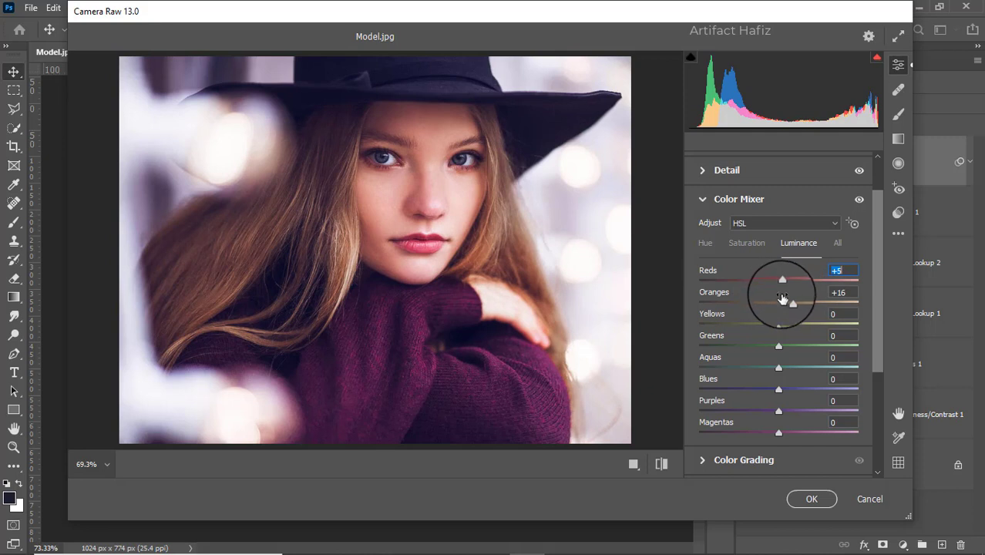
drag(779, 346, 655, 366)
Set the Color Mixer hue to -100 for Aquas and Blues, -29 for Greens and -12 for Yellows
click(706, 242)
drag(779, 389, 671, 396)
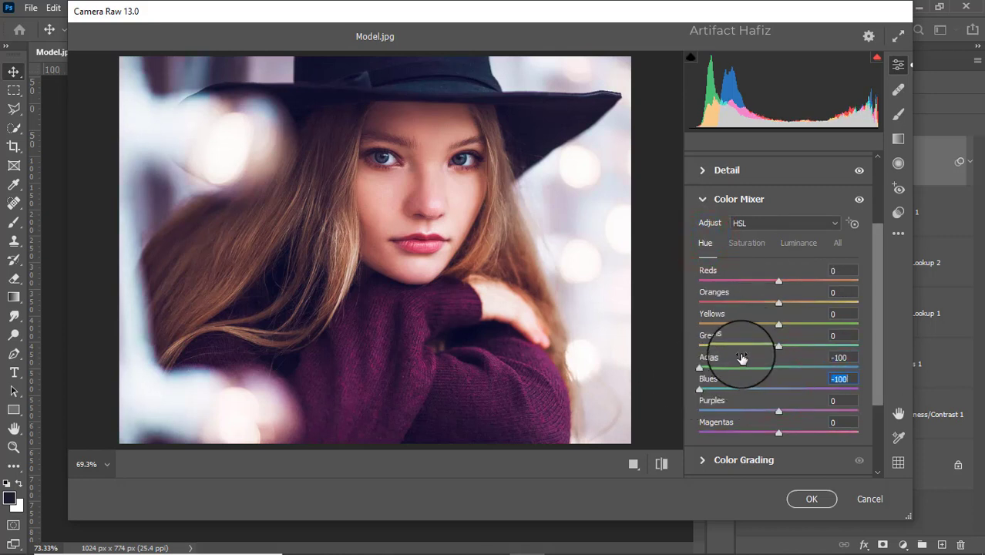
click(778, 346)
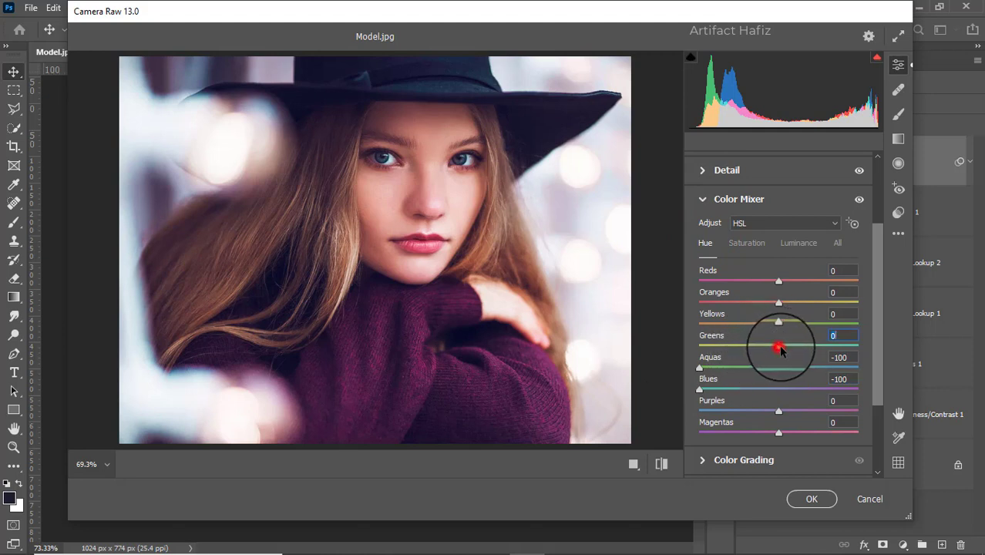
drag(781, 348, 767, 330)
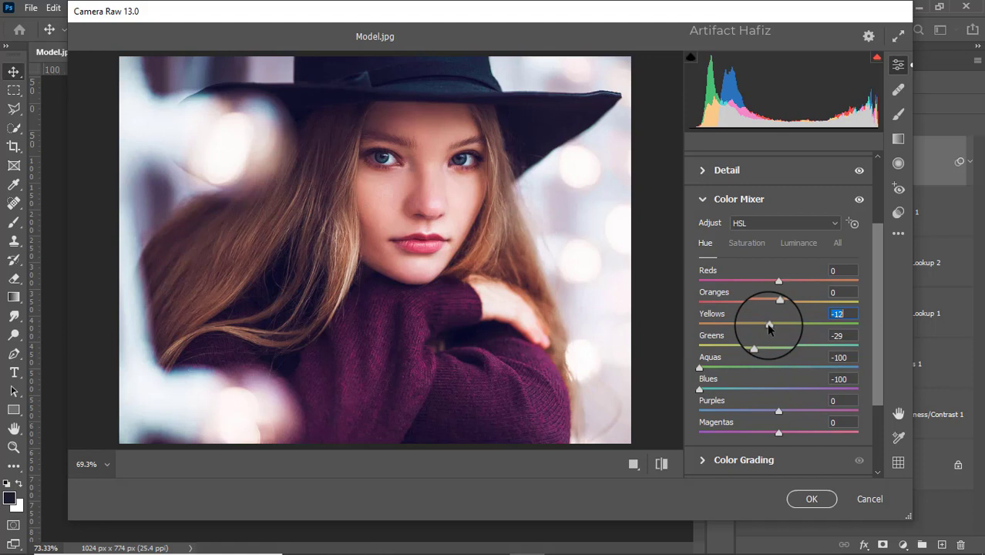
In Color Grading, tint the shadows with hue 207, saturation 14 and the highlights with hue 88, saturation 15
scroll(778, 308, down, 3)
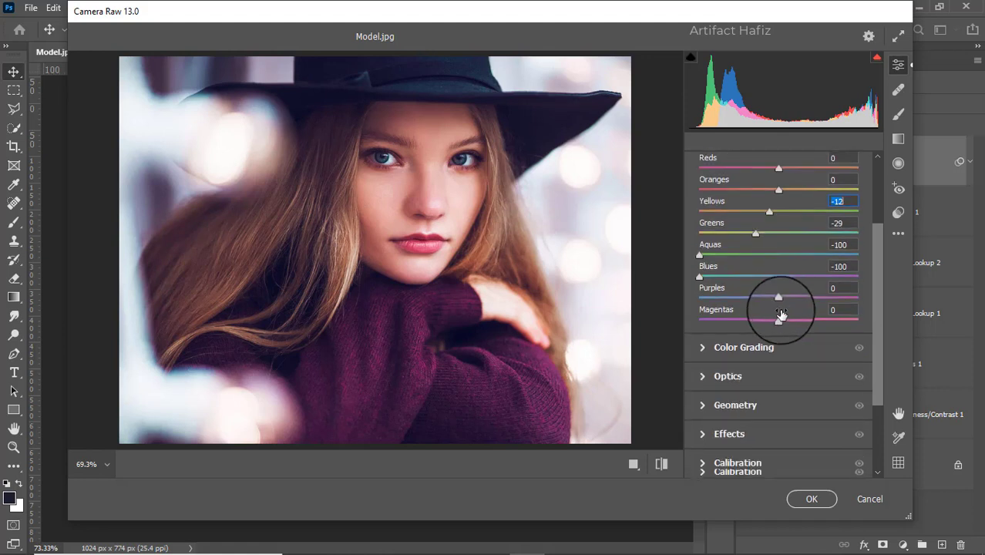
click(709, 348)
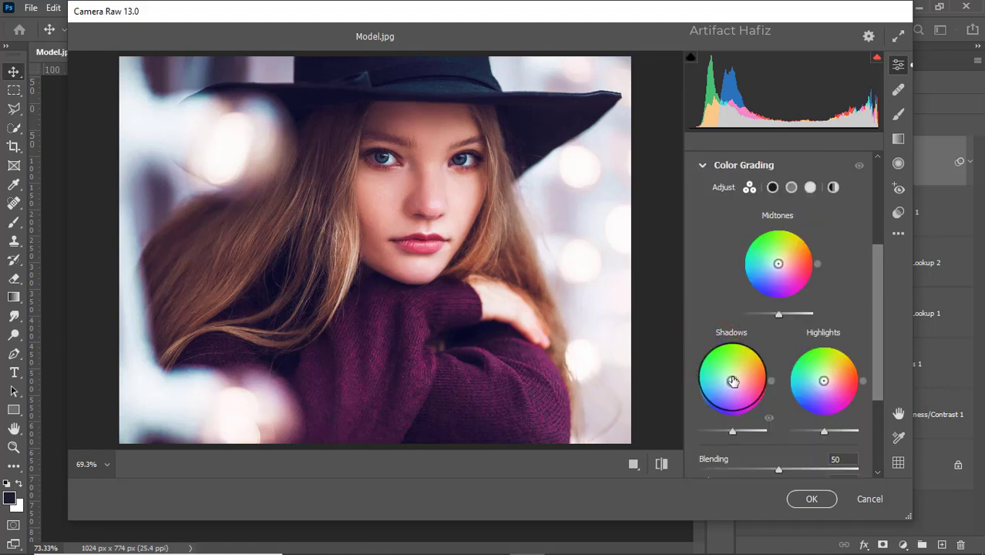
drag(730, 380, 728, 386)
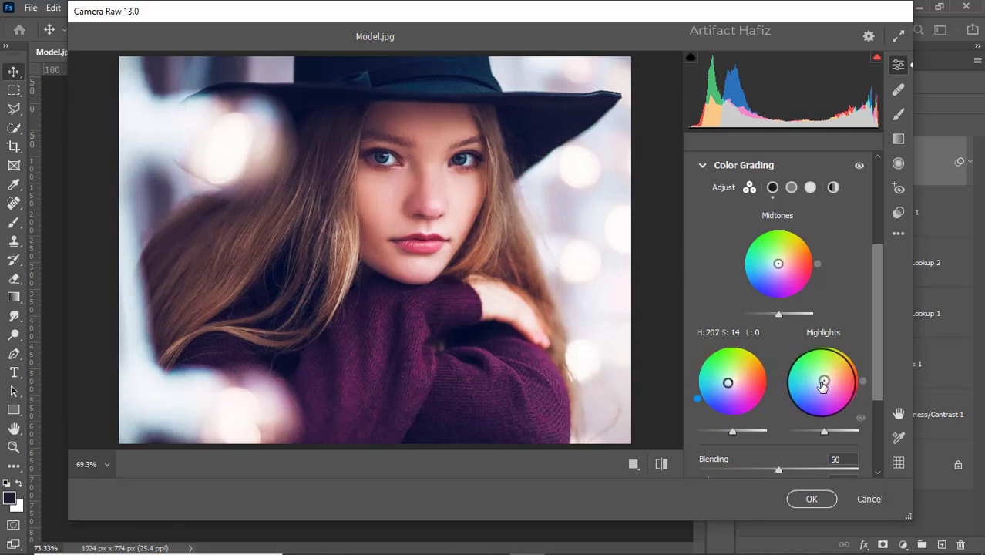
drag(823, 381, 834, 353)
mouse_move(829, 343)
mouse_down()
mouse_move(860, 350)
mouse_move(824, 333)
mouse_up()
Add a Highlight Priority vignette of -8 in the Effects adjustments
scroll(824, 333, down, 4)
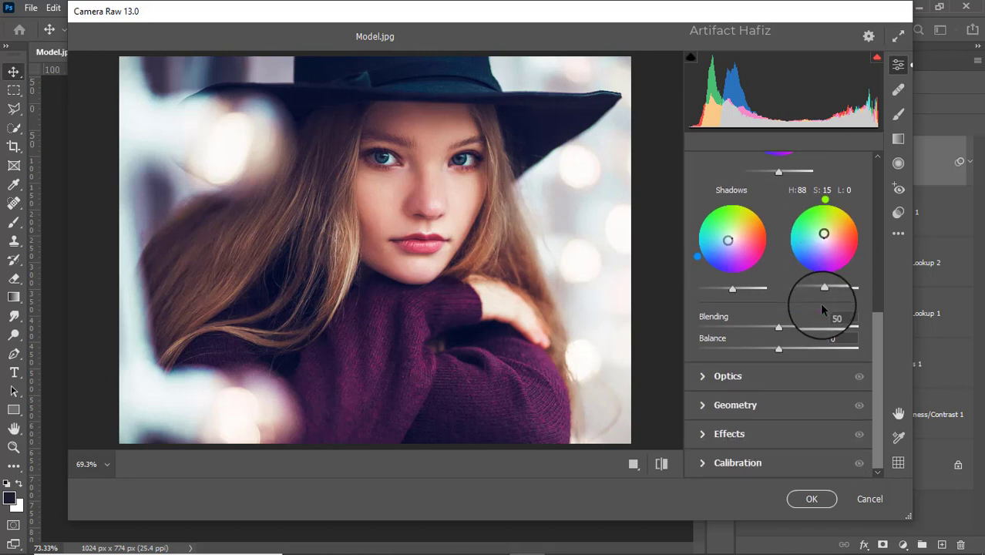
click(736, 433)
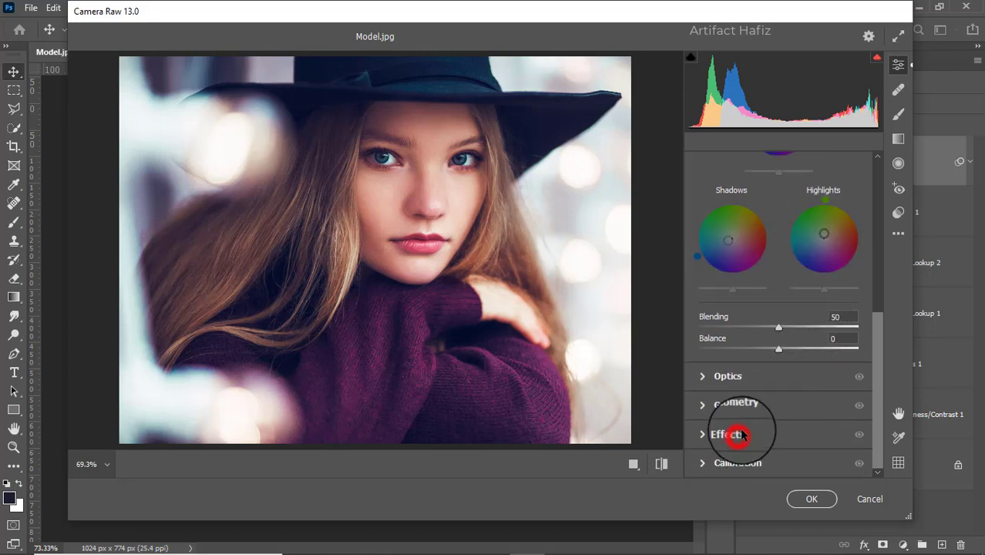
drag(781, 316, 772, 318)
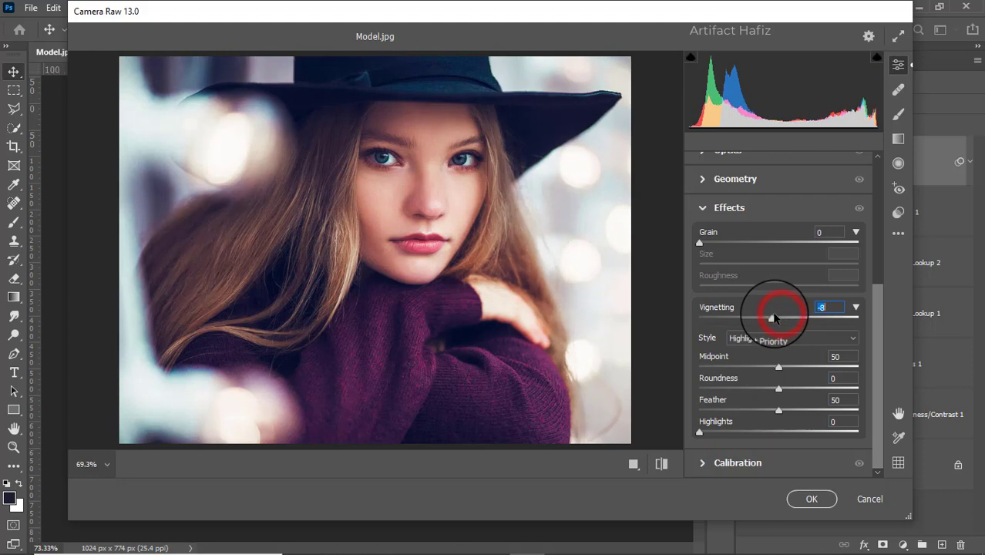
Set the Calibration saturation to -5 for Red Primary, +2 for Green Primary and +3 for Blue Primary, and apply the Camera Raw Filter
click(736, 462)
drag(780, 332, 773, 333)
drag(780, 398, 780, 398)
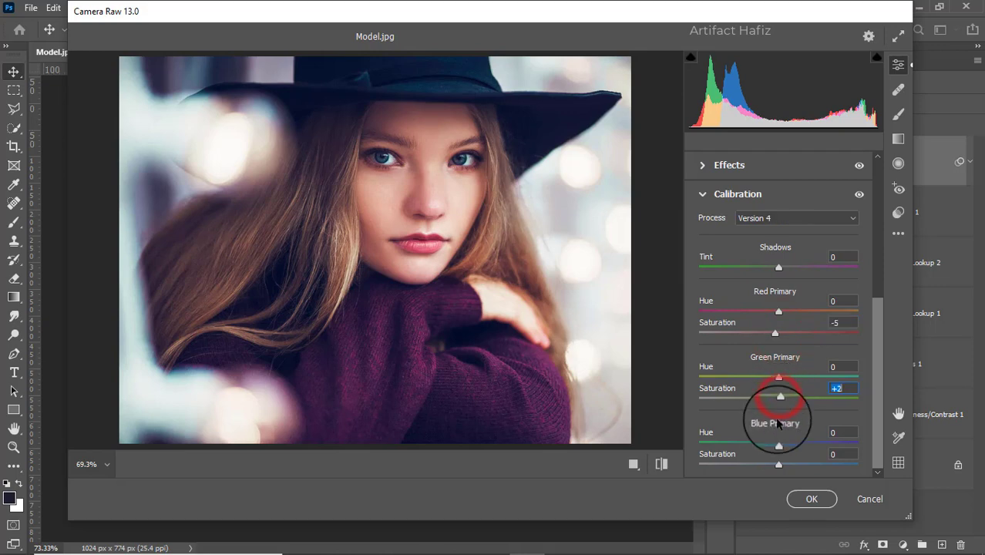
drag(778, 464, 778, 460)
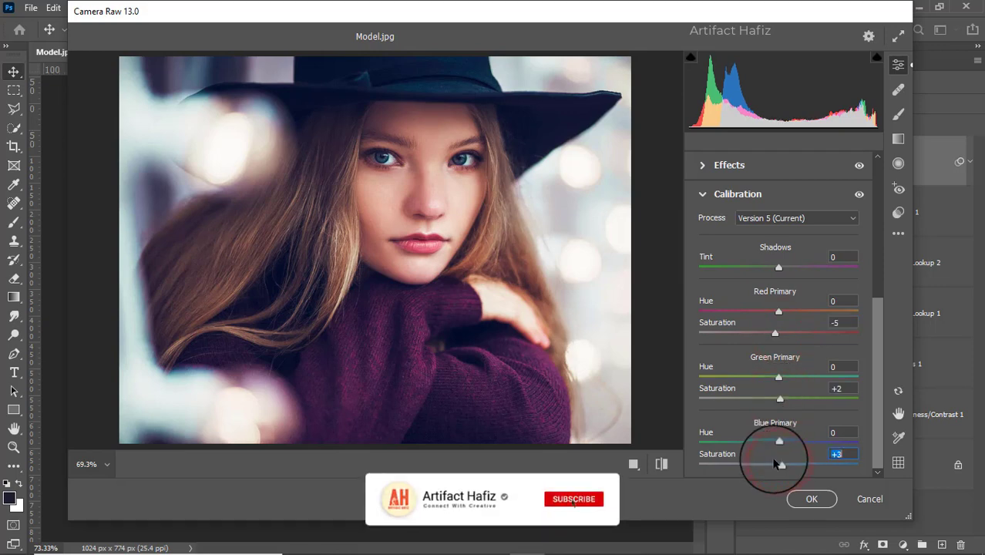
click(805, 499)
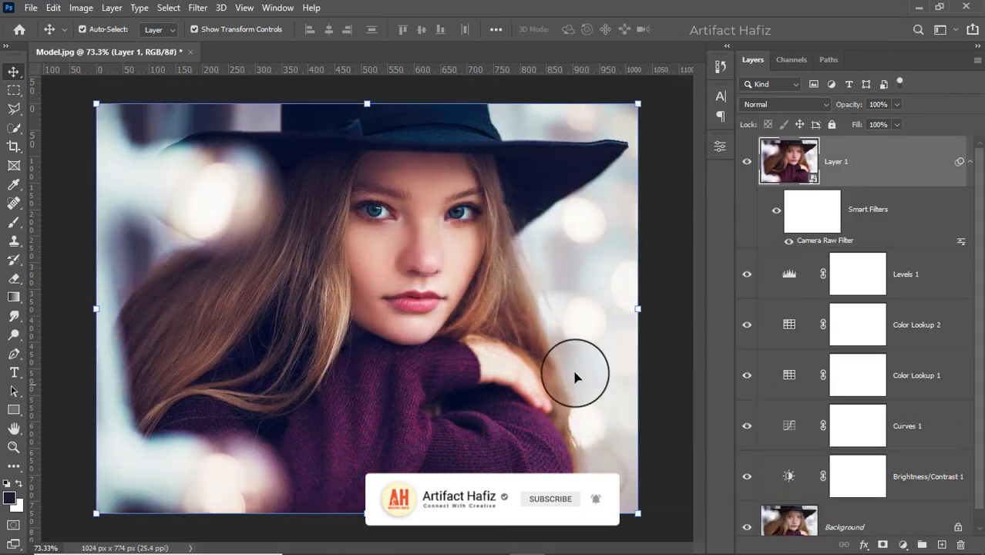
Open Color Efex Pro 4 from the Nik Collection on Layer 1, accept the Smart Filter notice, and choose the Cross Processing filter
click(196, 9)
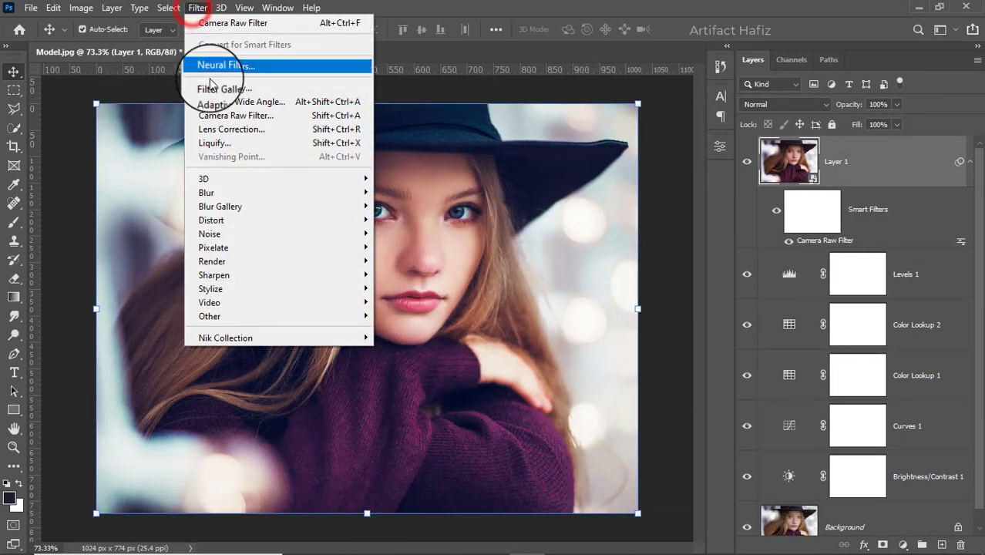
mouse_move(342, 345)
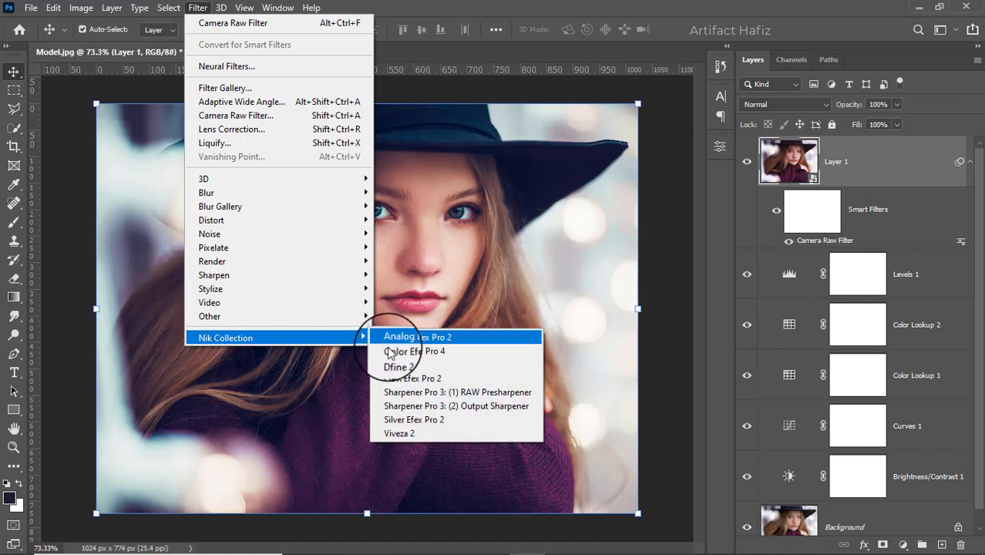
click(393, 352)
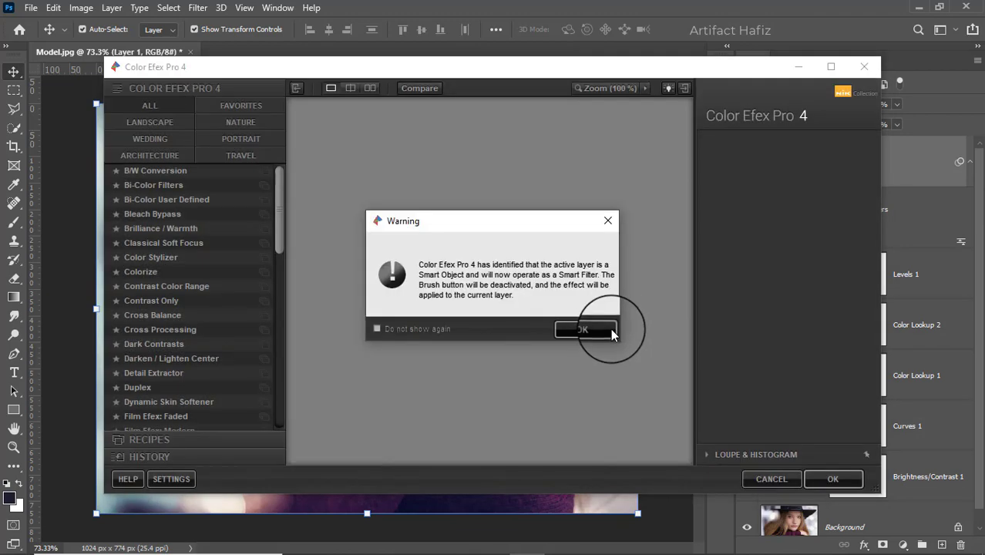
click(603, 330)
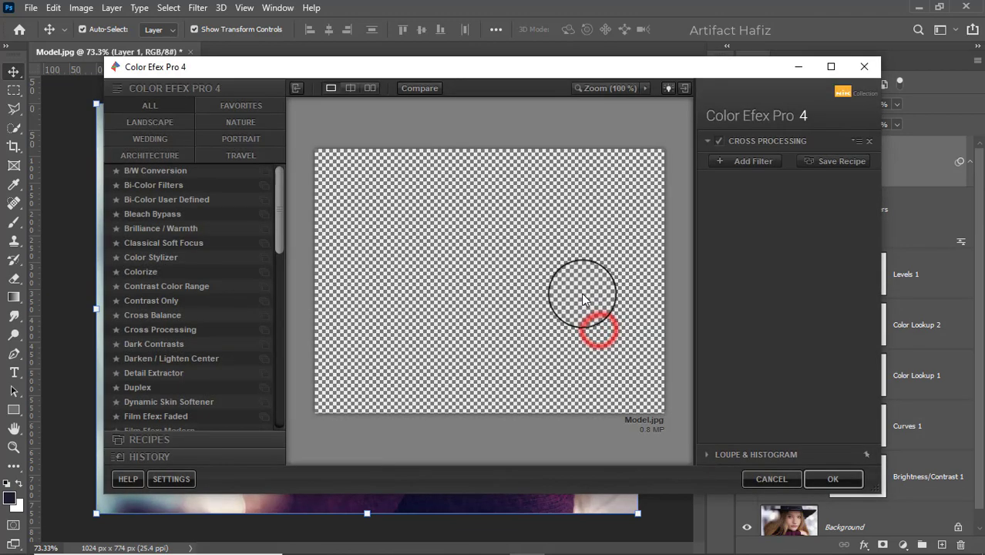
click(163, 333)
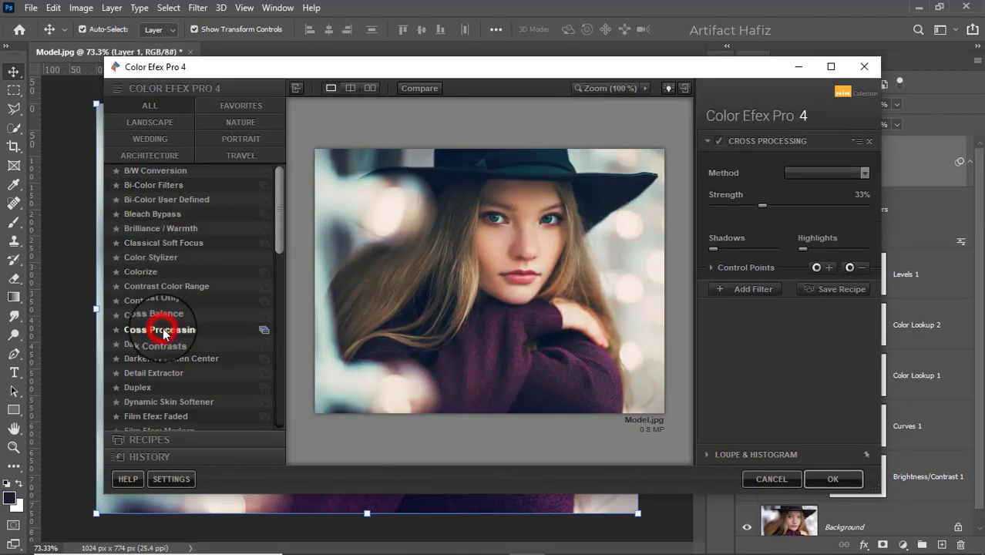
Set the Cross Processing method to L02 with a strength of 10% and apply the effect to the layer
click(836, 171)
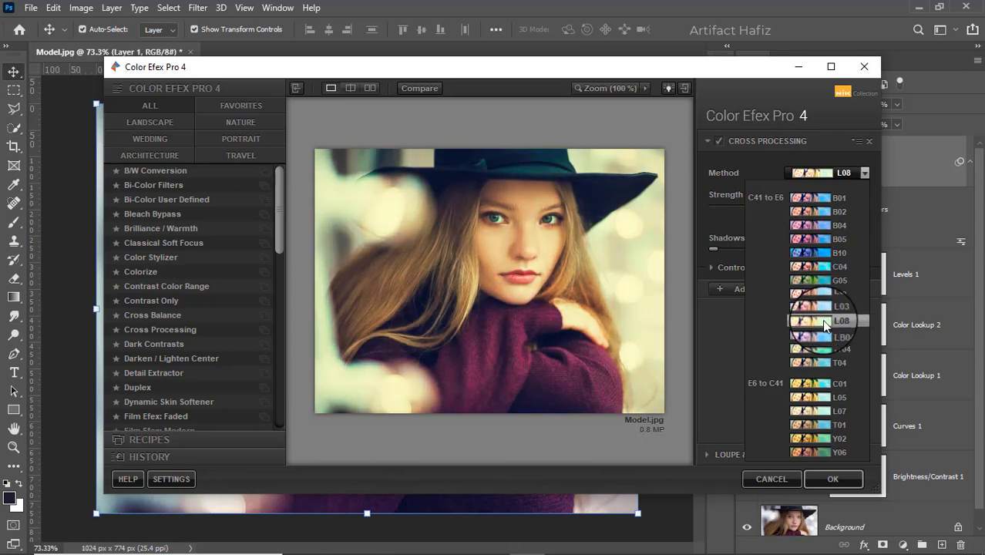
click(823, 292)
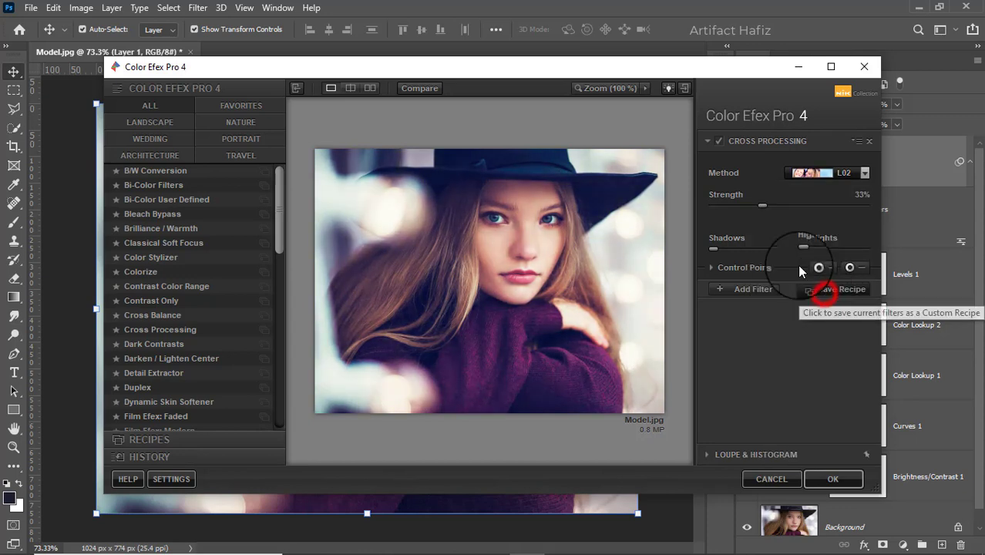
click(718, 141)
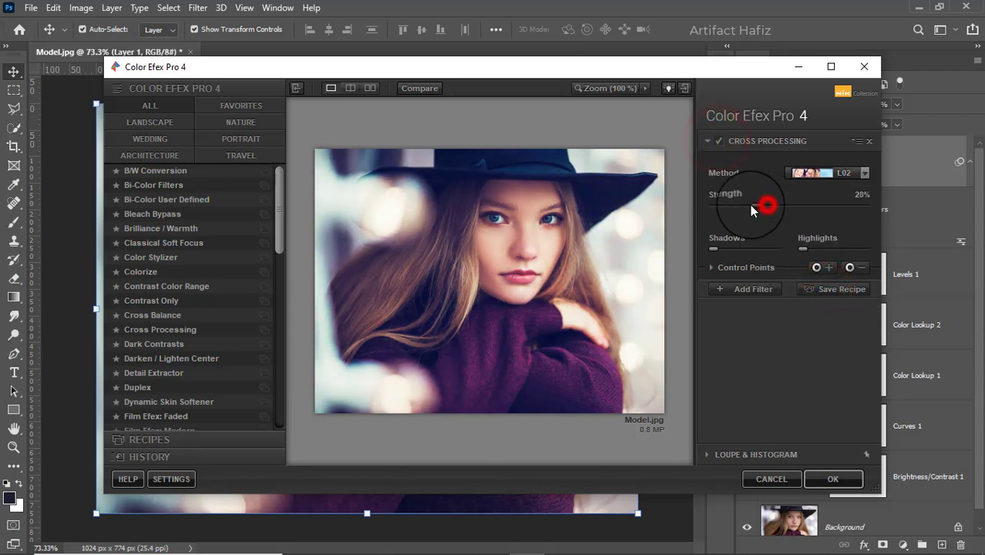
drag(752, 210, 729, 209)
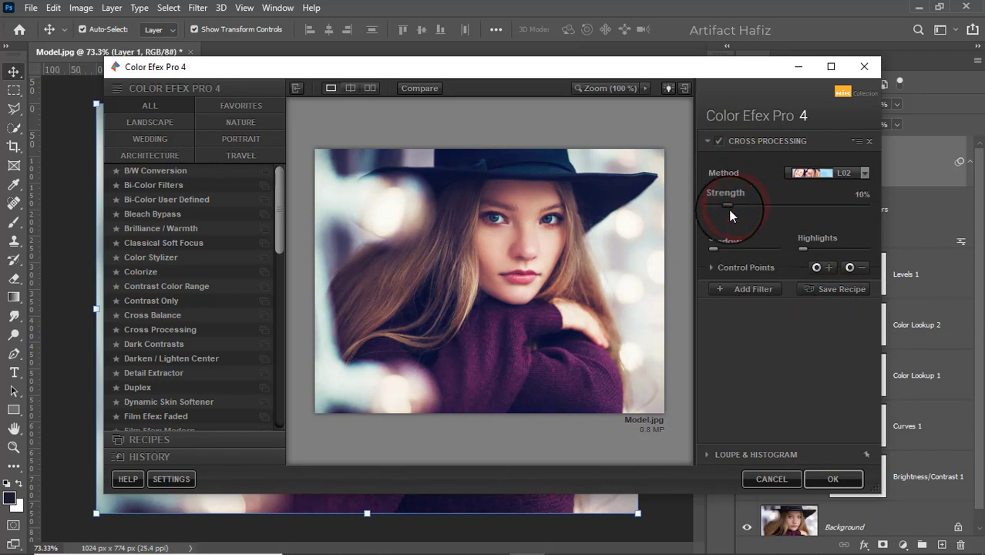
click(826, 480)
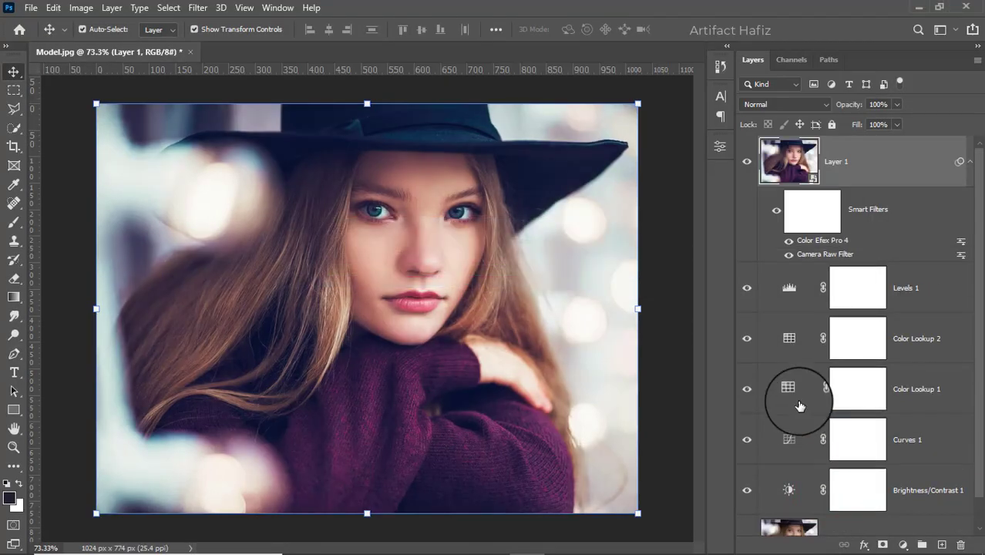
Compare the graded portrait with the original by isolating the Background layer and restoring all layers twice
scroll(802, 403, down, 1)
alt+click(745, 513)
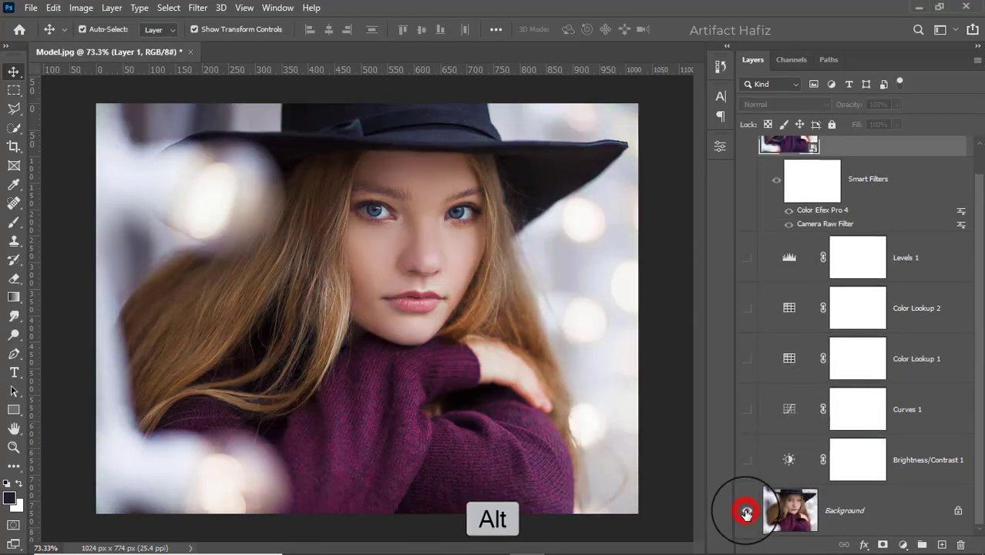
alt+click(746, 513)
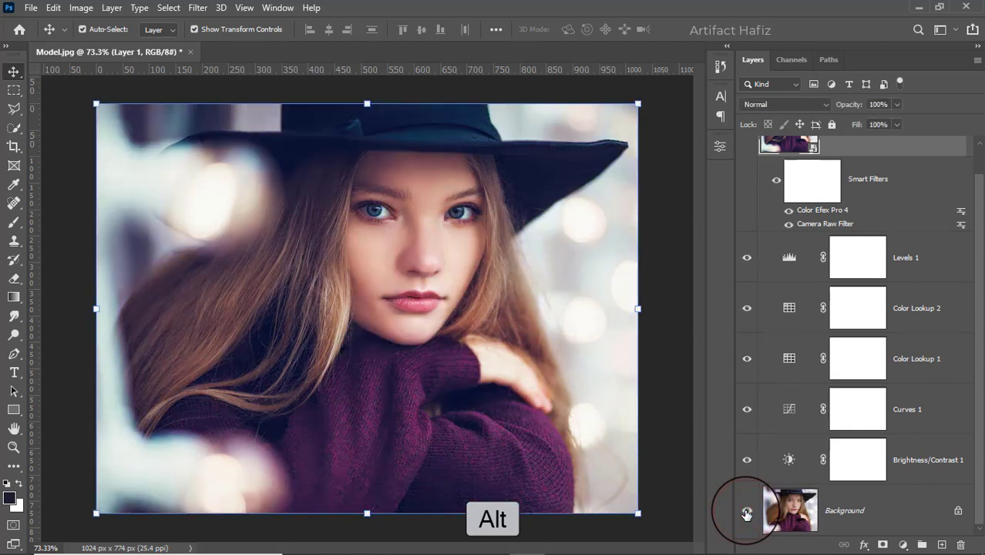
alt+click(746, 513)
alt+click(746, 512)
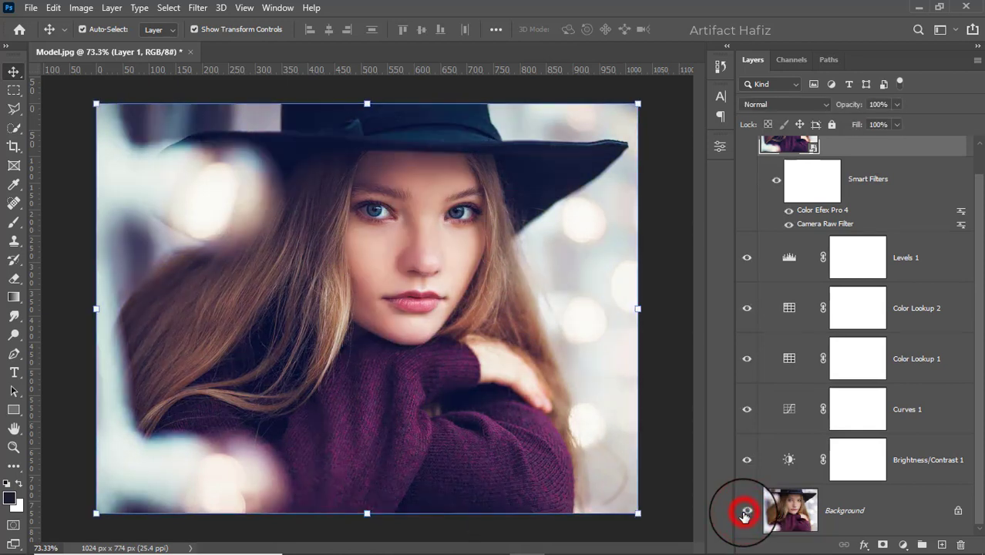